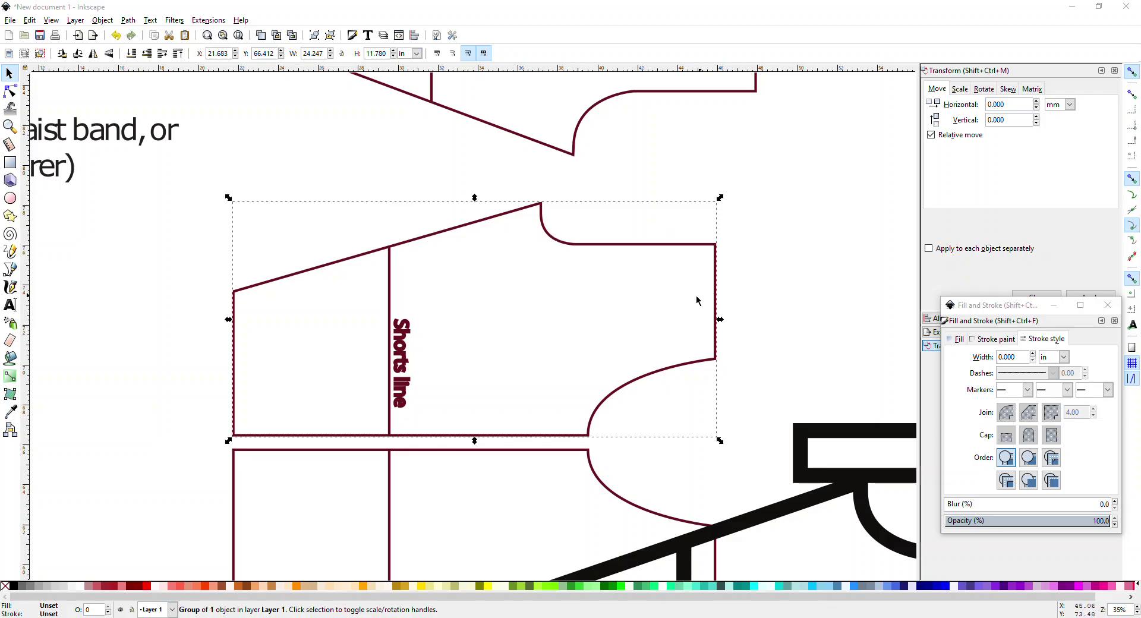
- Browse the Object menu, then reselect the pattern piece group
{"action": "left_click", "coordinate": [400, 150]}
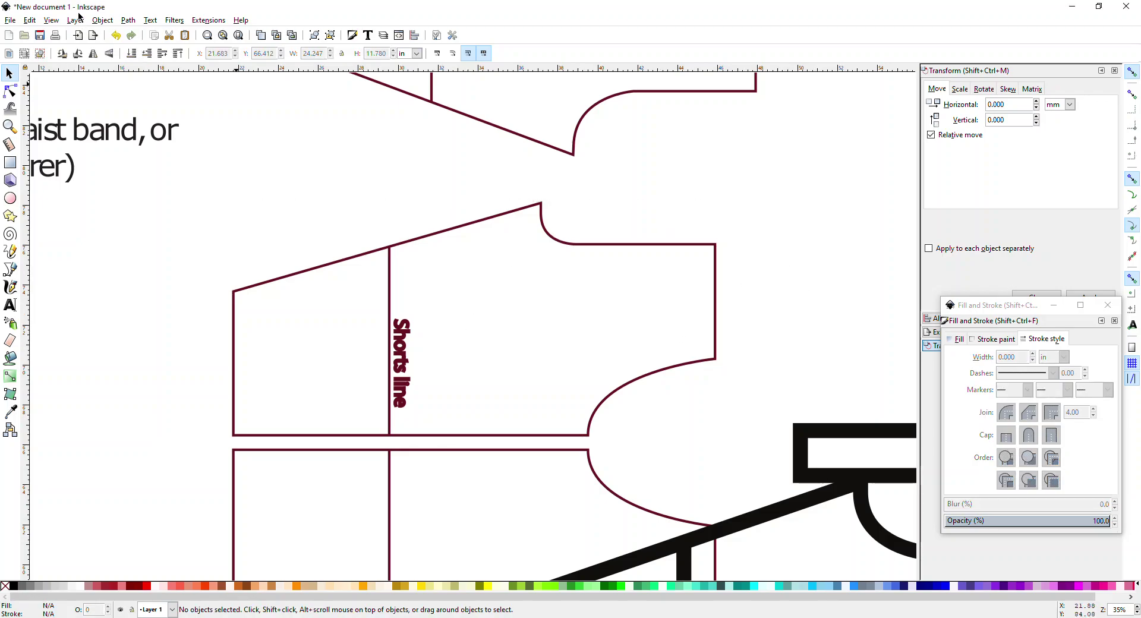
{"action": "left_click", "coordinate": [101, 20]}
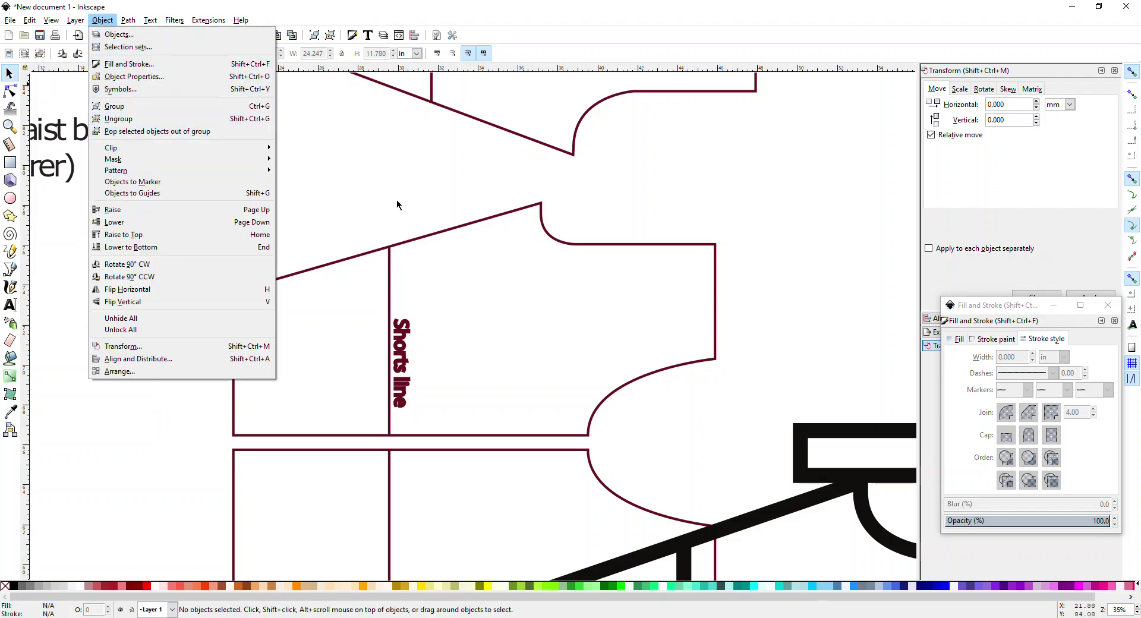
{"action": "left_click", "coordinate": [466, 215]}
{"action": "left_click", "coordinate": [469, 238]}
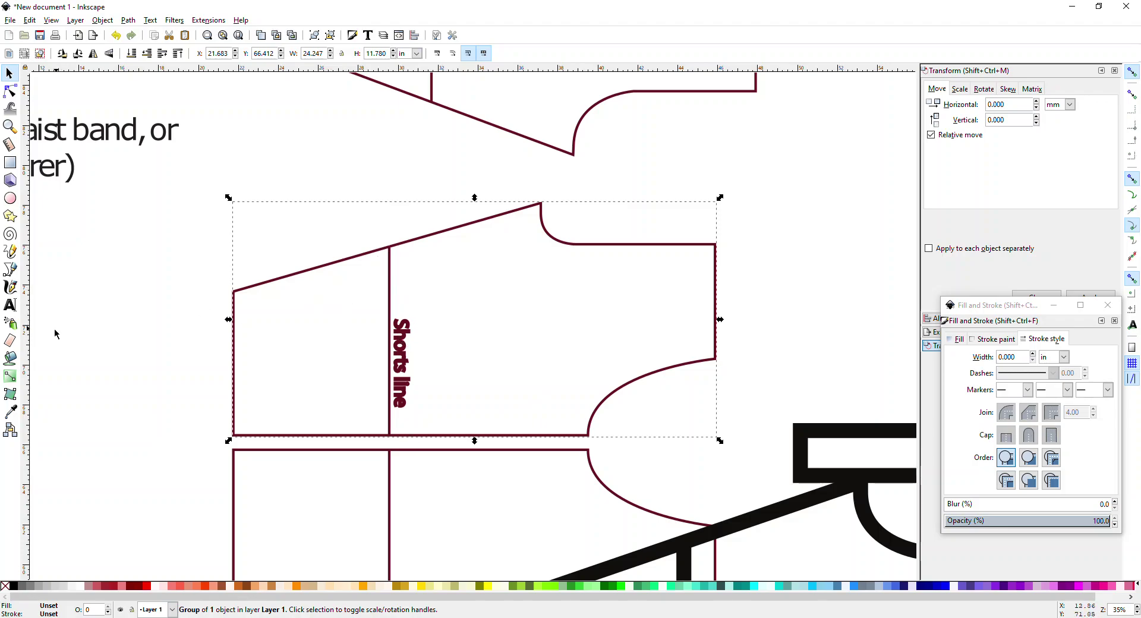
- With snapping on, trace a closed four-node Bezier outline of the section left of the Shorts line
{"action": "left_click", "coordinate": [9, 269]}
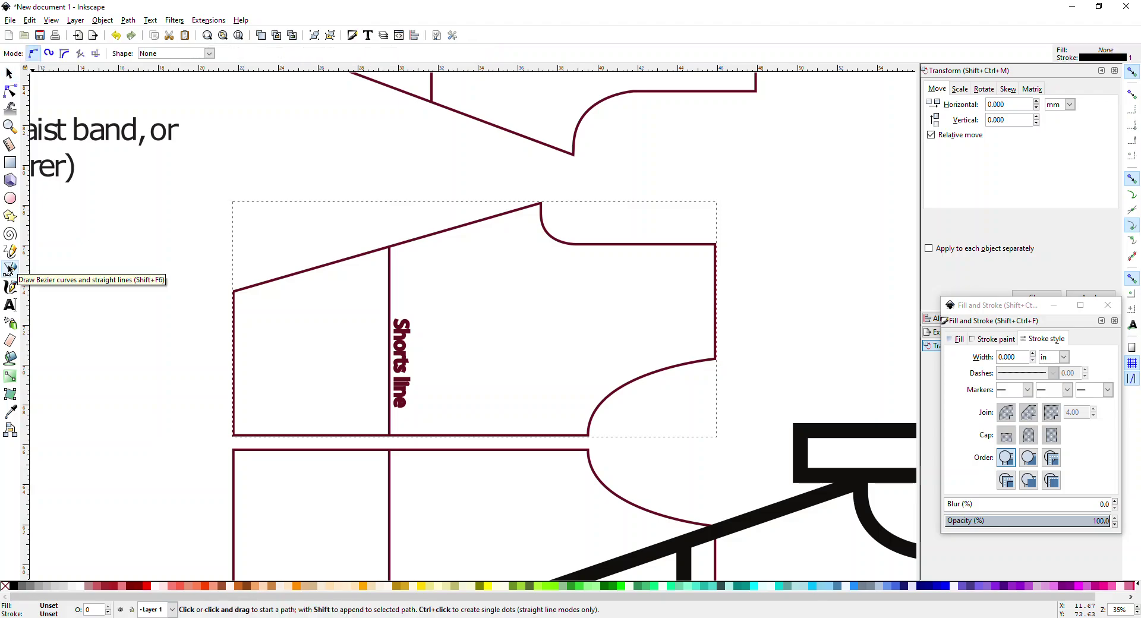
{"action": "left_click", "coordinate": [234, 291]}
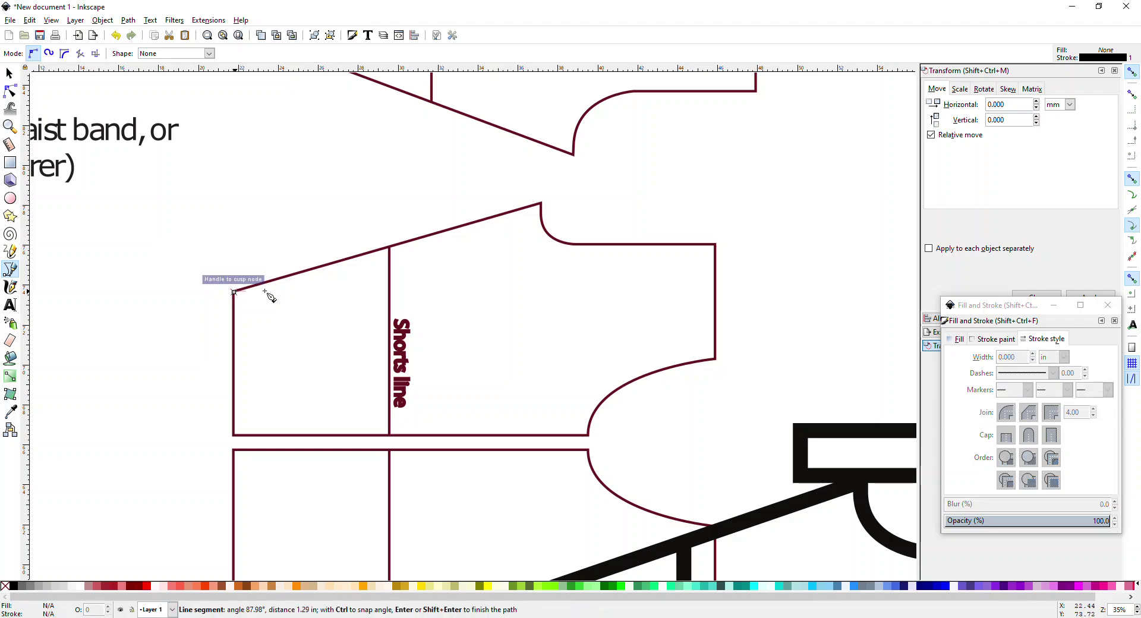
{"action": "left_click", "coordinate": [389, 248]}
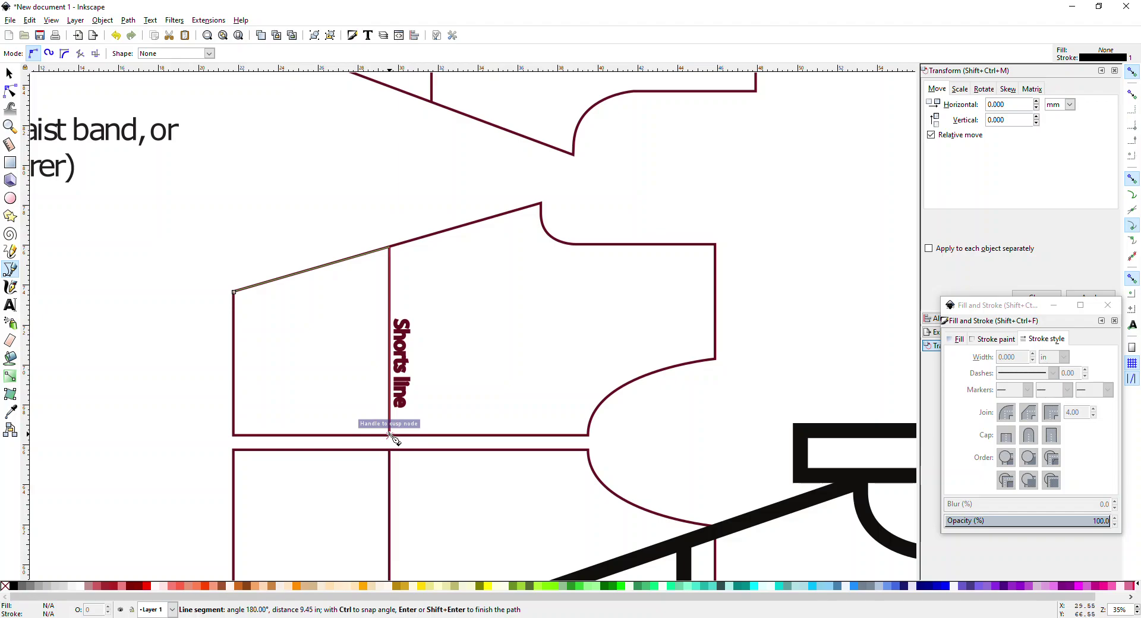
{"action": "left_click", "coordinate": [1132, 73]}
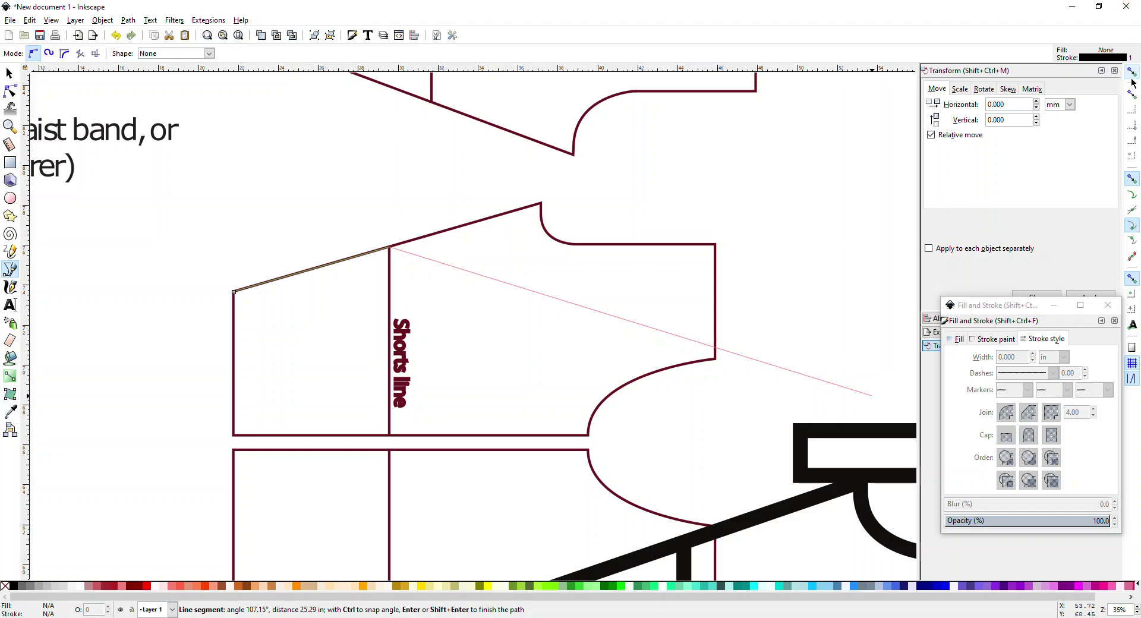
{"action": "left_click", "coordinate": [389, 436]}
{"action": "left_click", "coordinate": [234, 434]}
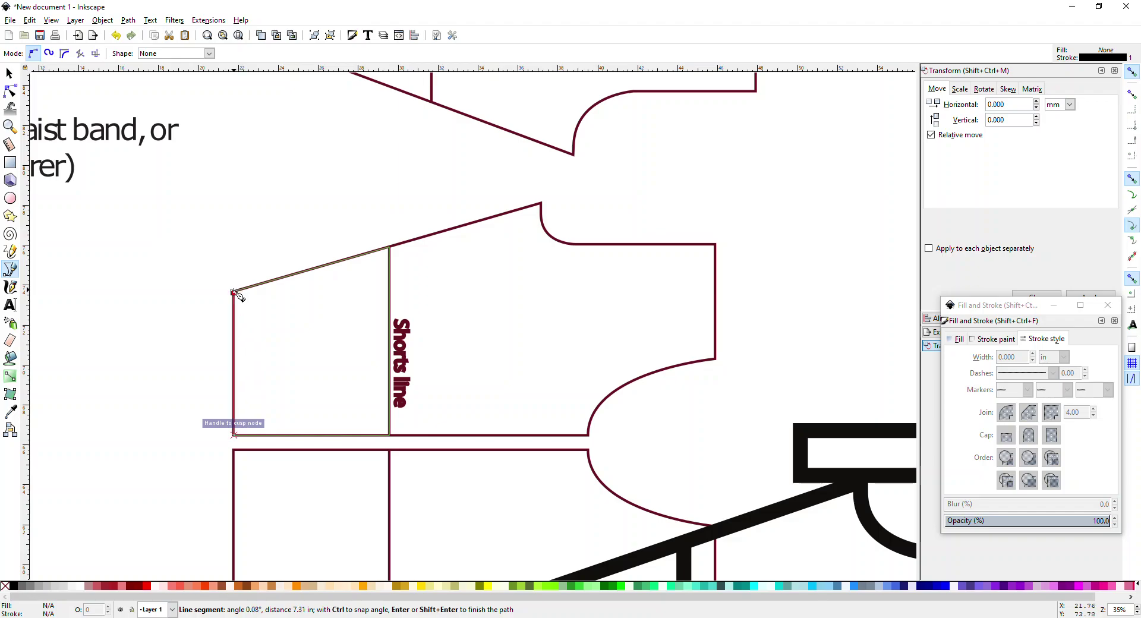
{"action": "left_click", "coordinate": [235, 293]}
{"action": "left_click", "coordinate": [10, 72]}
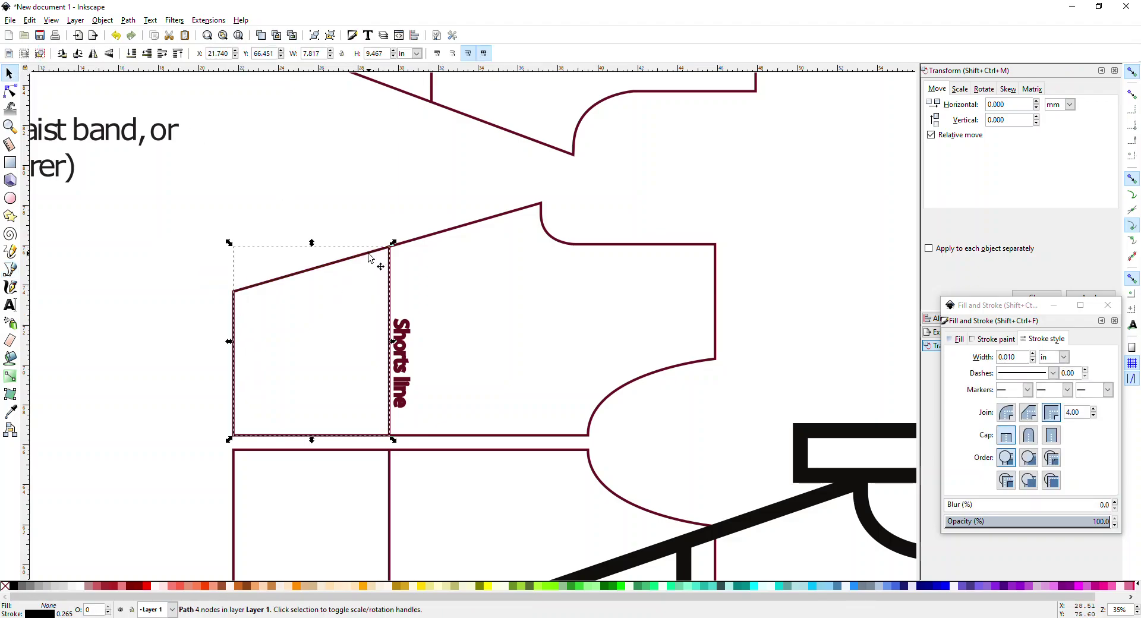
- Shift the traced section left and draw a tall rectangle left of the piece
{"action": "left_click_drag", "start_coordinate": [342, 261], "coordinate": [315, 257]}
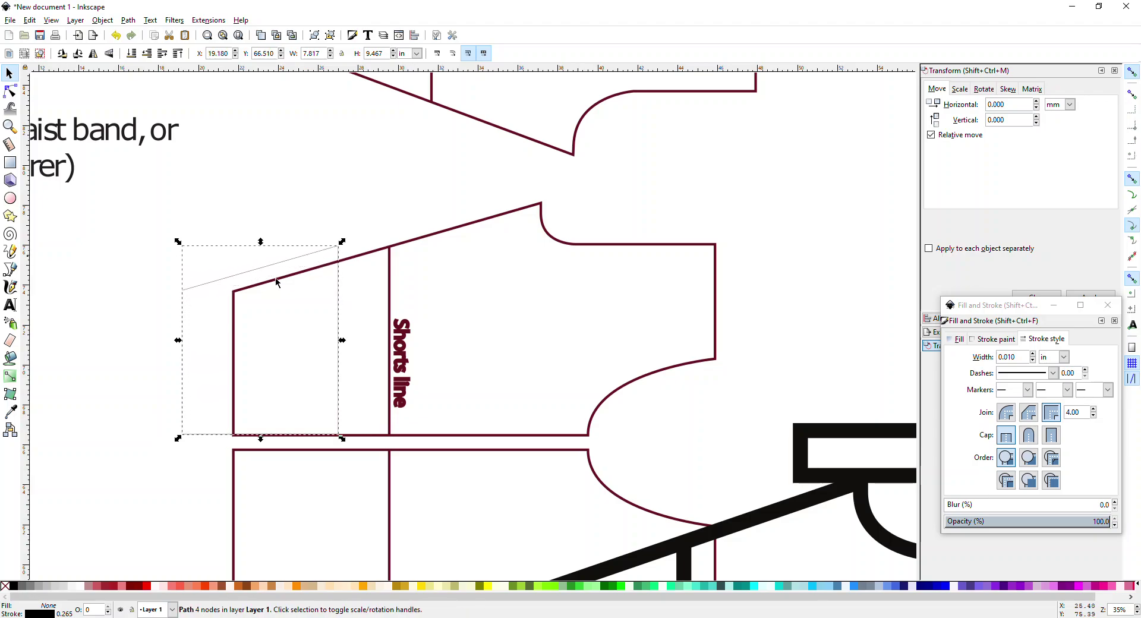
{"action": "left_click", "coordinate": [11, 169]}
{"action": "left_click_drag", "start_coordinate": [179, 188], "coordinate": [229, 361]}
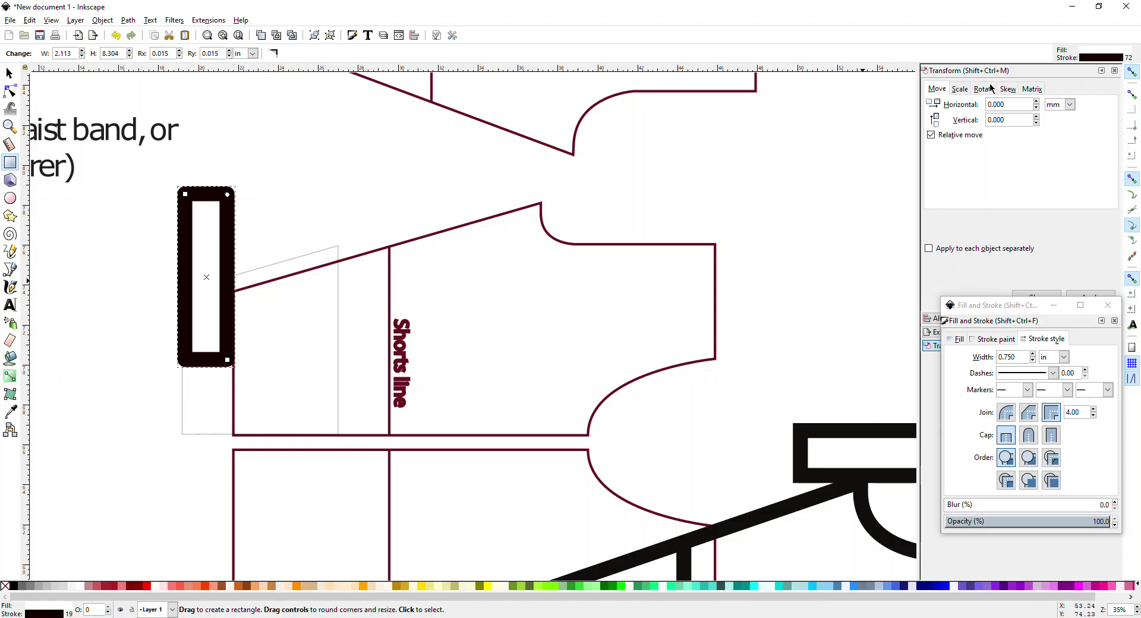
- Set the rectangle's stroke width to 1 pt in Fill and Stroke, then deselect it
{"action": "mouse_move", "coordinate": [1022, 307]}
{"action": "left_mouse_down"}
{"action": "mouse_move", "coordinate": [986, 243]}
{"action": "mouse_move", "coordinate": [1018, 195]}
{"action": "left_mouse_up"}
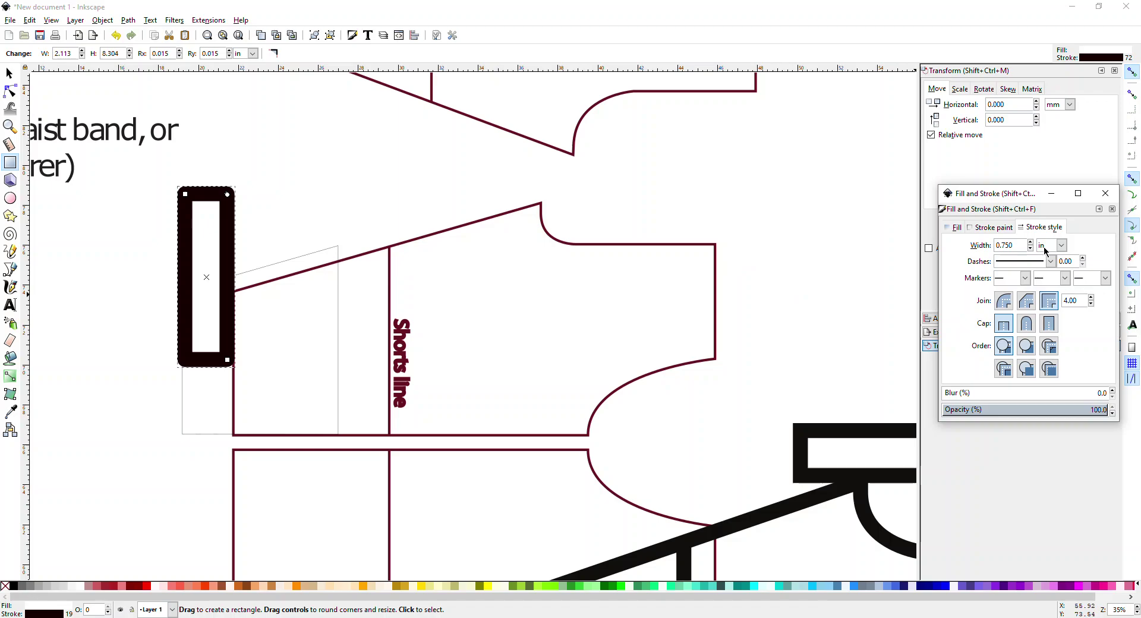
{"action": "left_click_drag", "start_coordinate": [1023, 246], "coordinate": [975, 242]}
{"action": "type", "text": "1"}
{"action": "left_click", "coordinate": [1061, 245]}
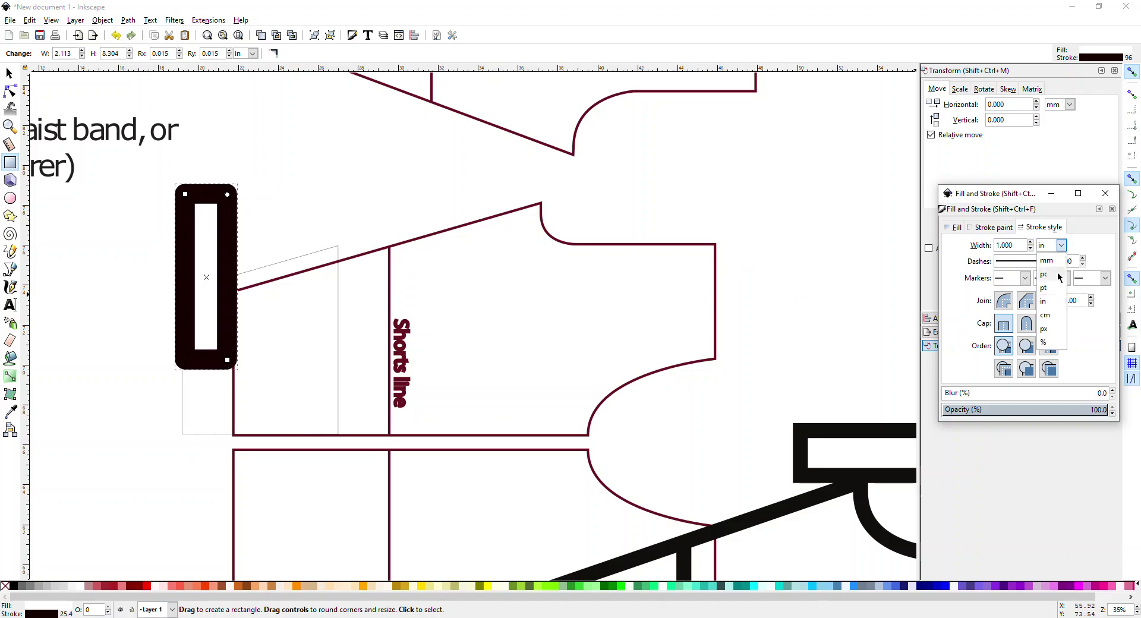
{"action": "left_click", "coordinate": [1049, 291]}
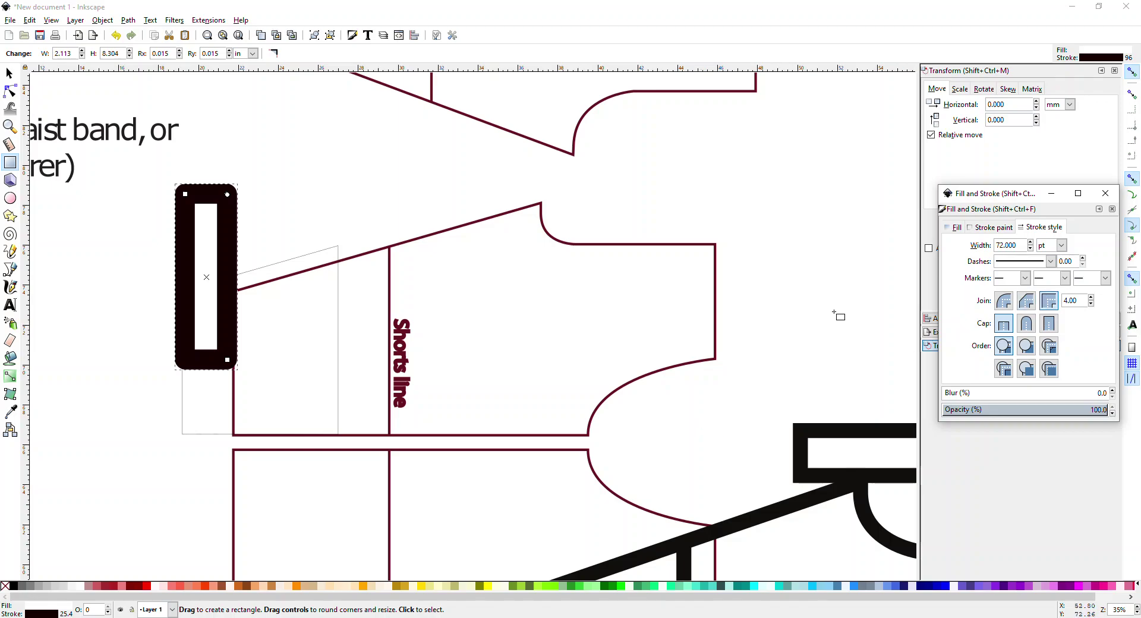
{"action": "left_click", "coordinate": [1006, 244]}
{"action": "type", "text": "1"}
{"action": "key", "text": "Return"}
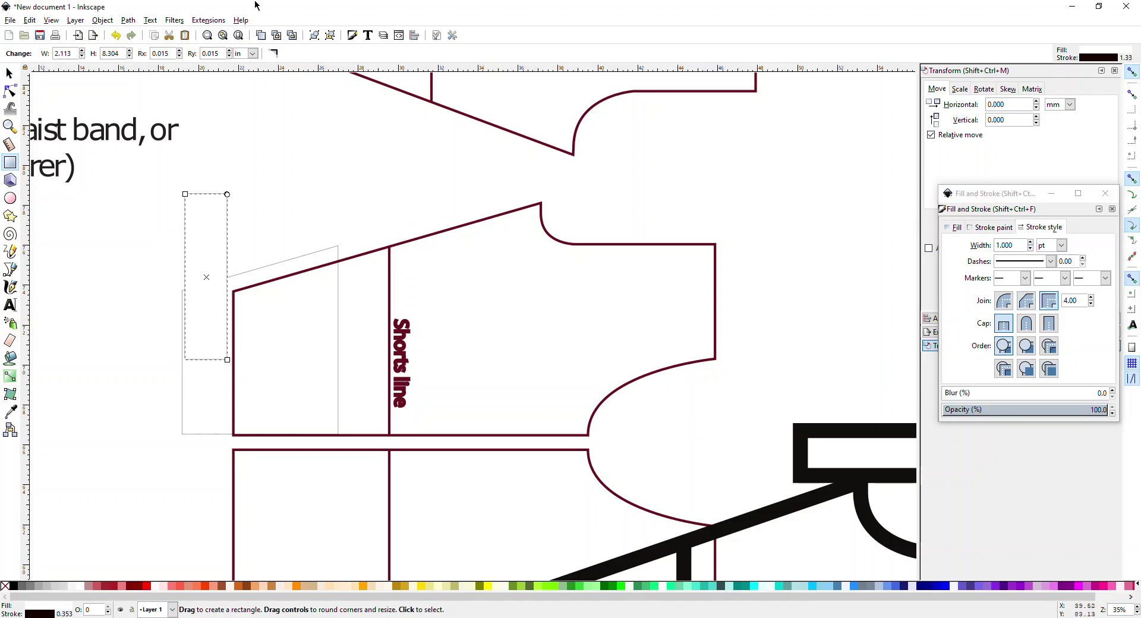
{"action": "left_click", "coordinate": [103, 21]}
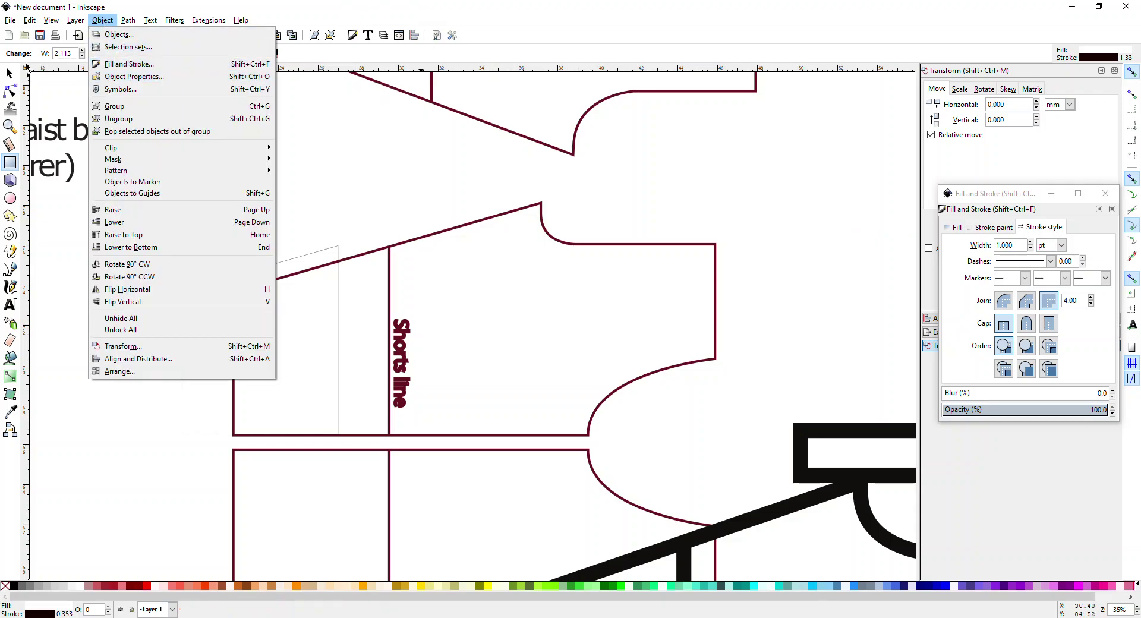
{"action": "key", "text": "Escape"}
{"action": "key", "text": "Escape"}
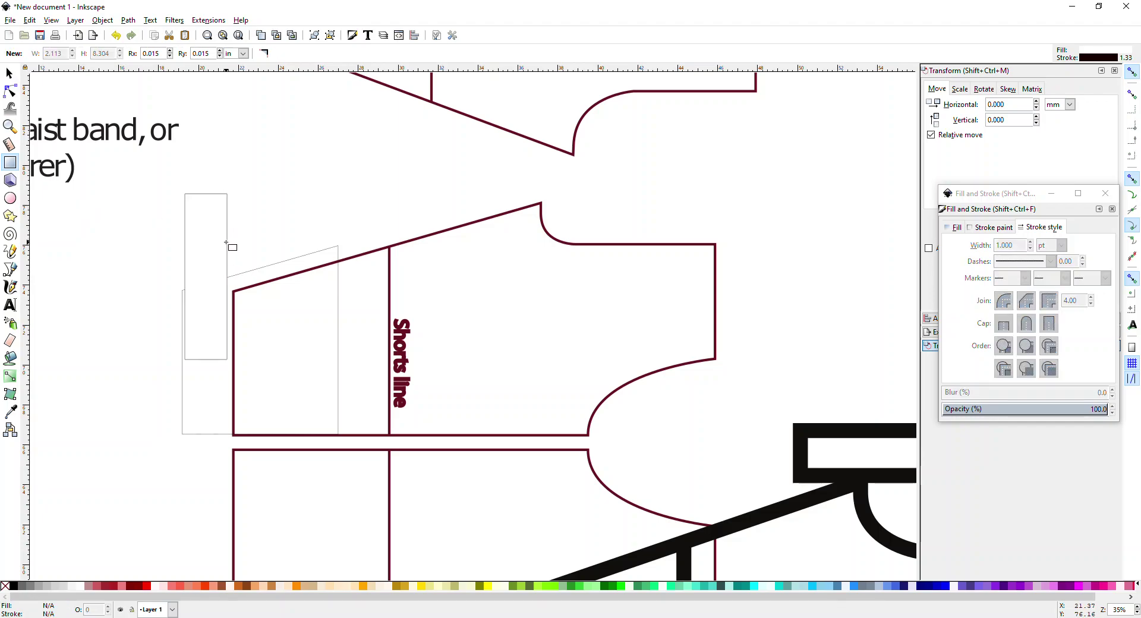
- Move the rectangle over the piece's left edge, remove its fill, and set its width to 2 in
{"action": "left_click", "coordinate": [9, 73]}
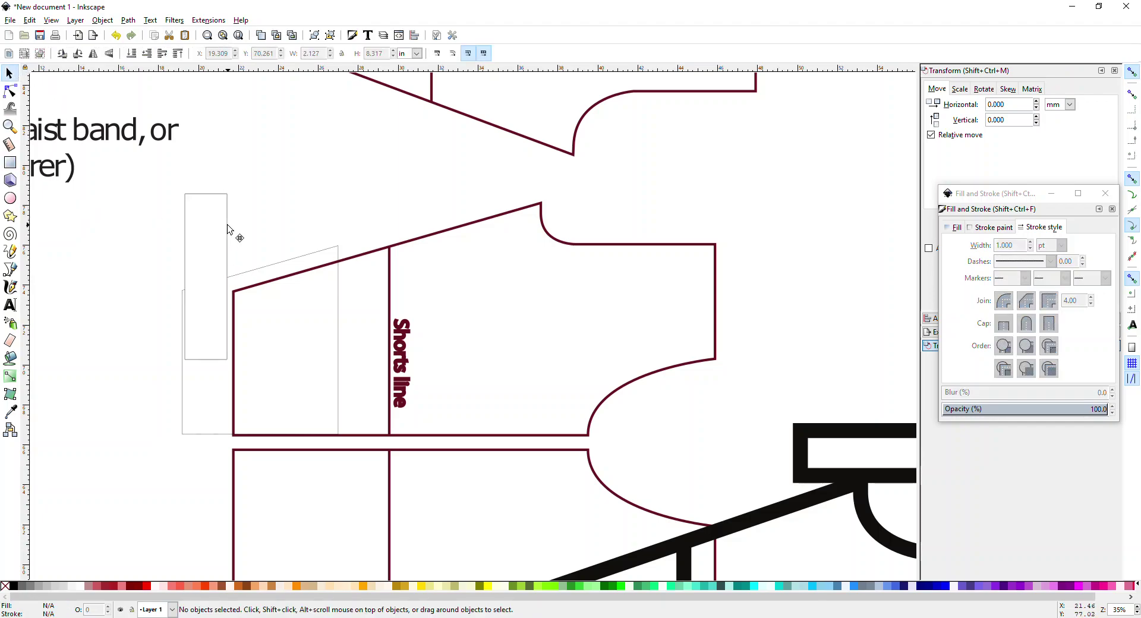
{"action": "left_click_drag", "start_coordinate": [227, 223], "coordinate": [238, 277]}
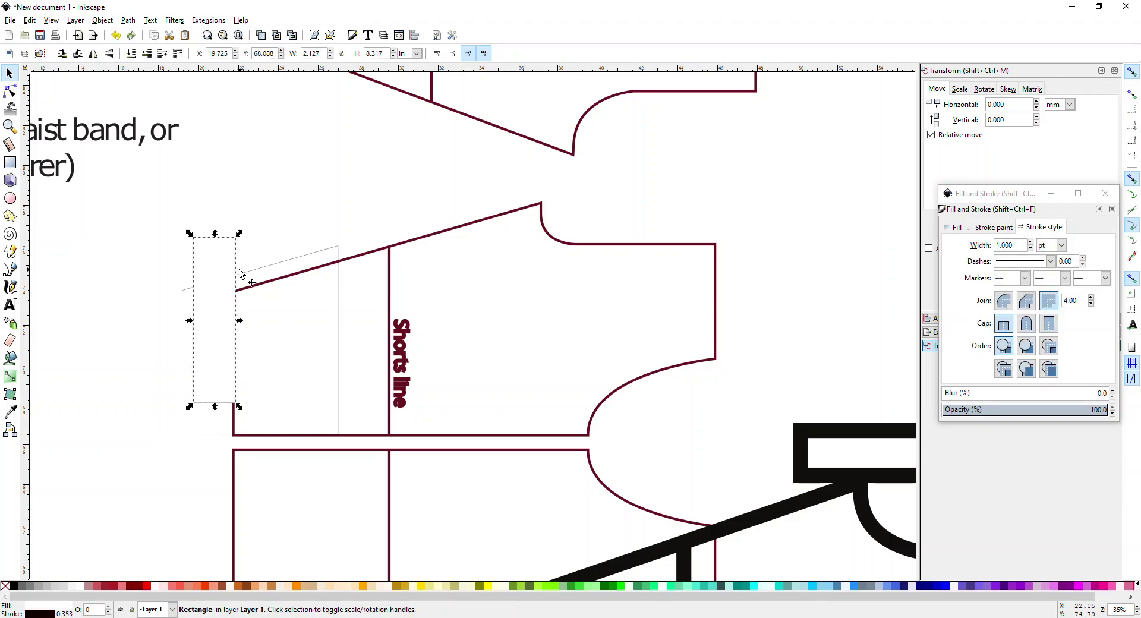
{"action": "left_click", "coordinate": [4, 586]}
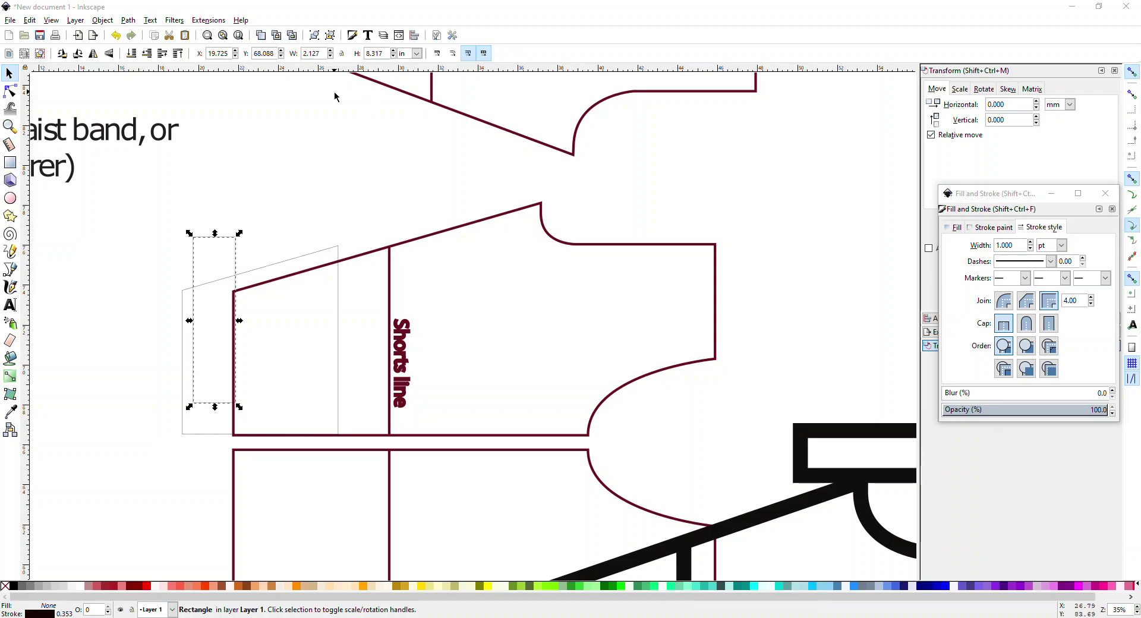
{"action": "triple_click", "coordinate": [318, 55]}
{"action": "type", "text": "2"}
{"action": "key", "text": "Return"}
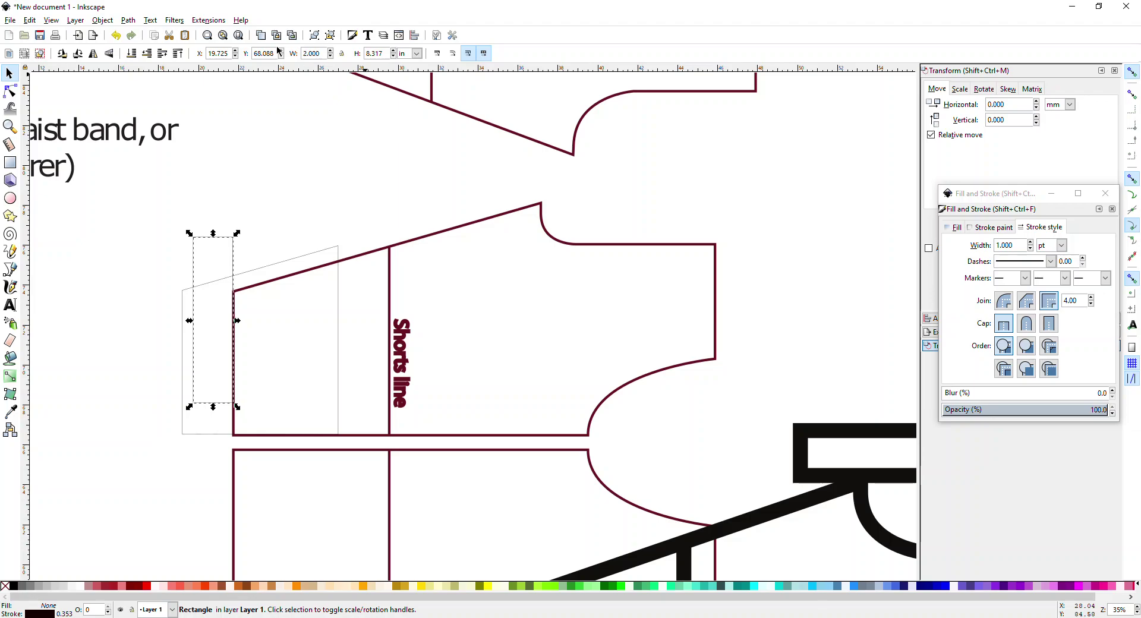
{"action": "left_click", "coordinate": [416, 53]}
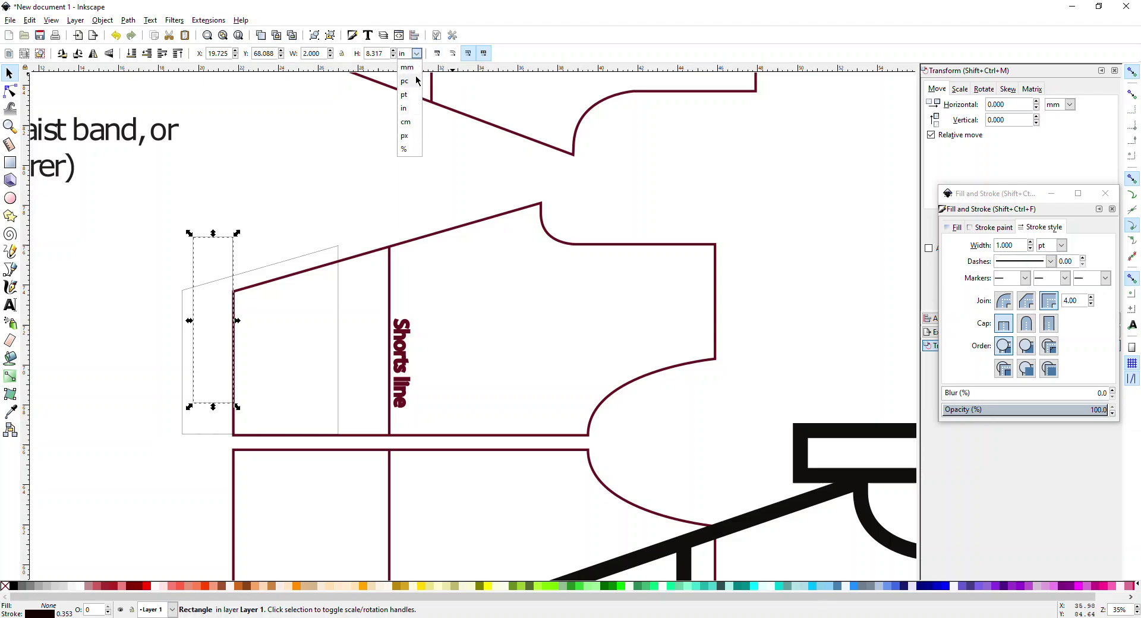
{"action": "left_click", "coordinate": [637, 30]}
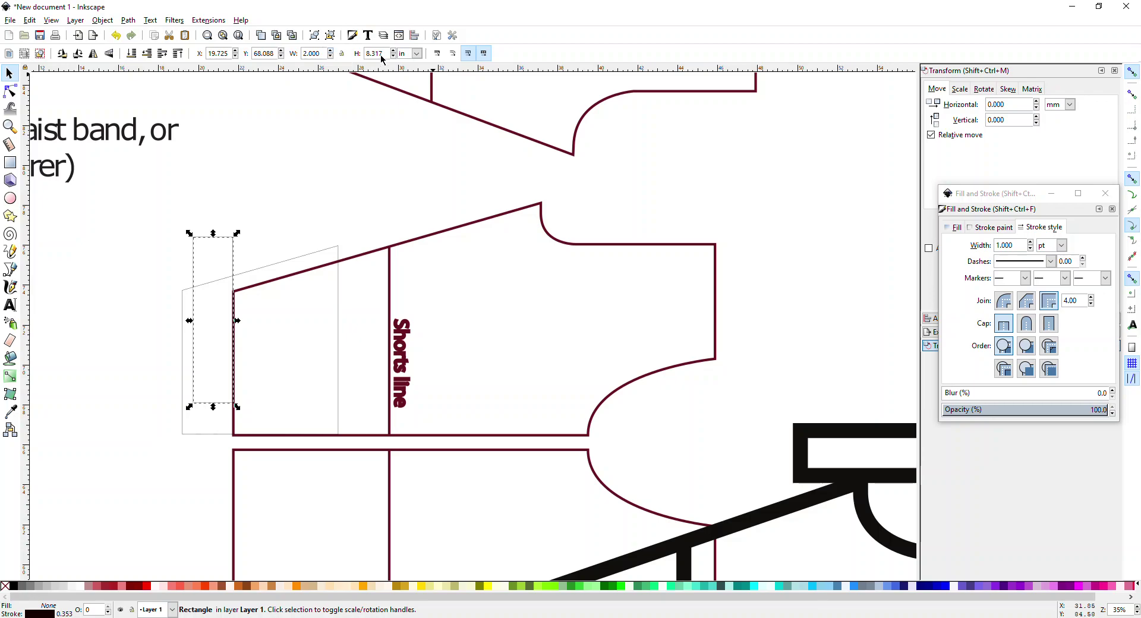
- In Document Properties, set page units to inches and the page size to 200 × 200
{"action": "left_click", "coordinate": [10, 20]}
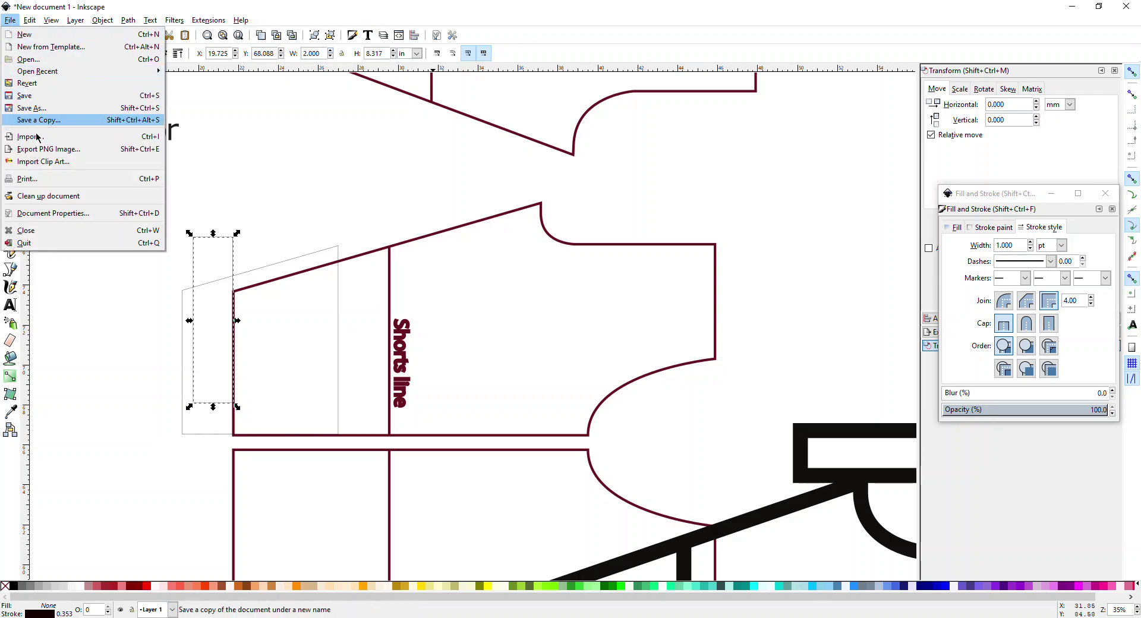
{"action": "left_click", "coordinate": [51, 214]}
{"action": "left_click_drag", "start_coordinate": [1091, 166], "coordinate": [336, 137]}
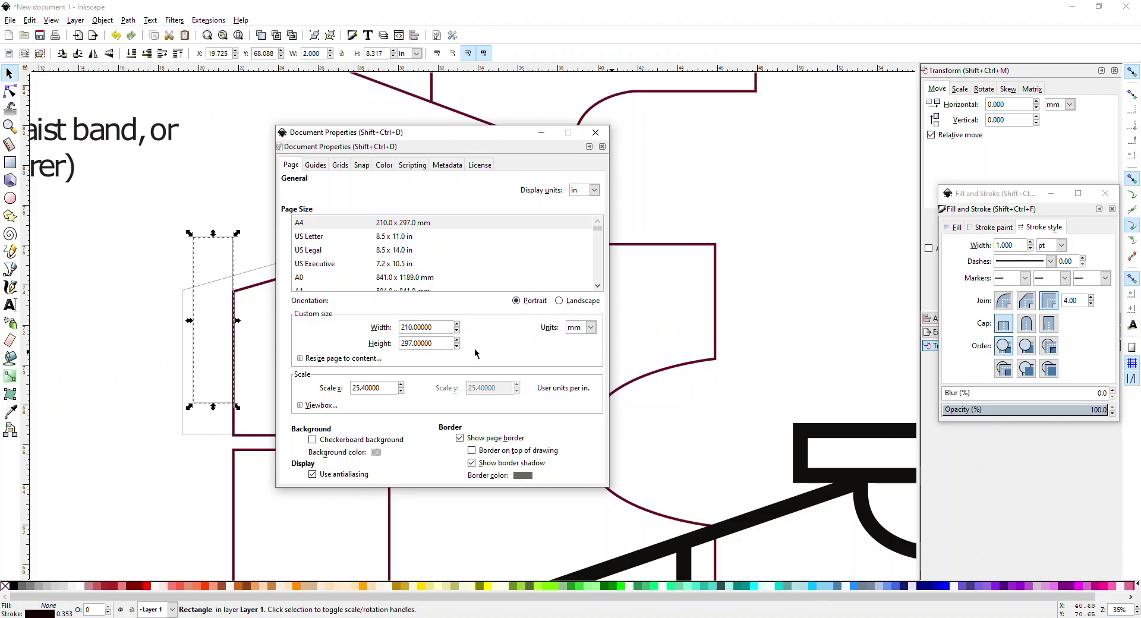
{"action": "left_click", "coordinate": [591, 328]}
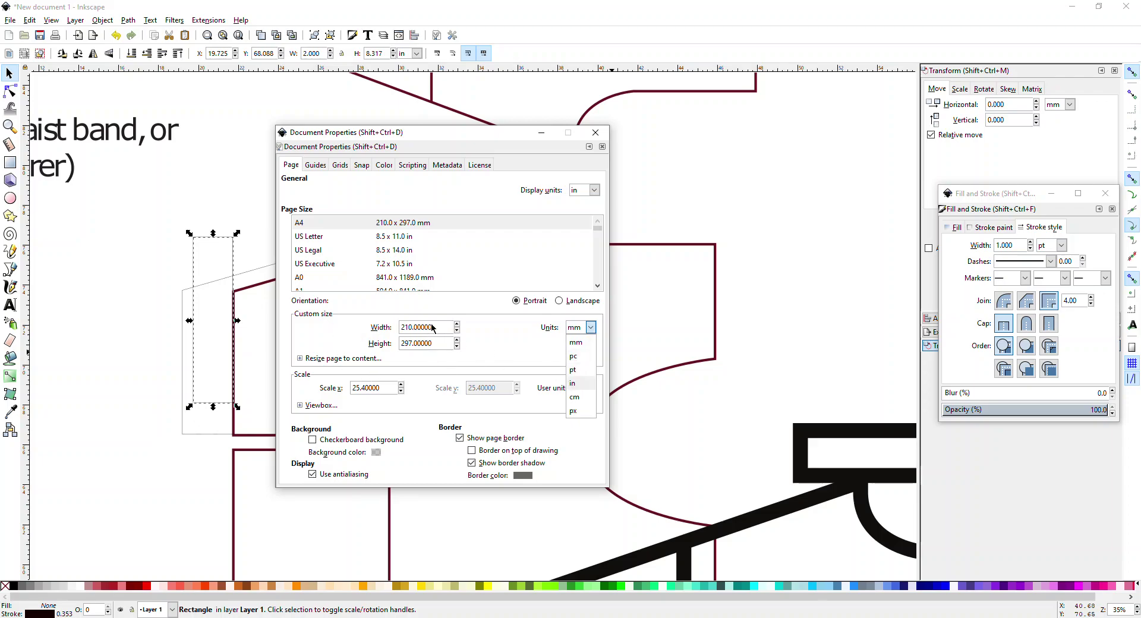
{"action": "key", "text": "Return"}
{"action": "type", "text": "2"}
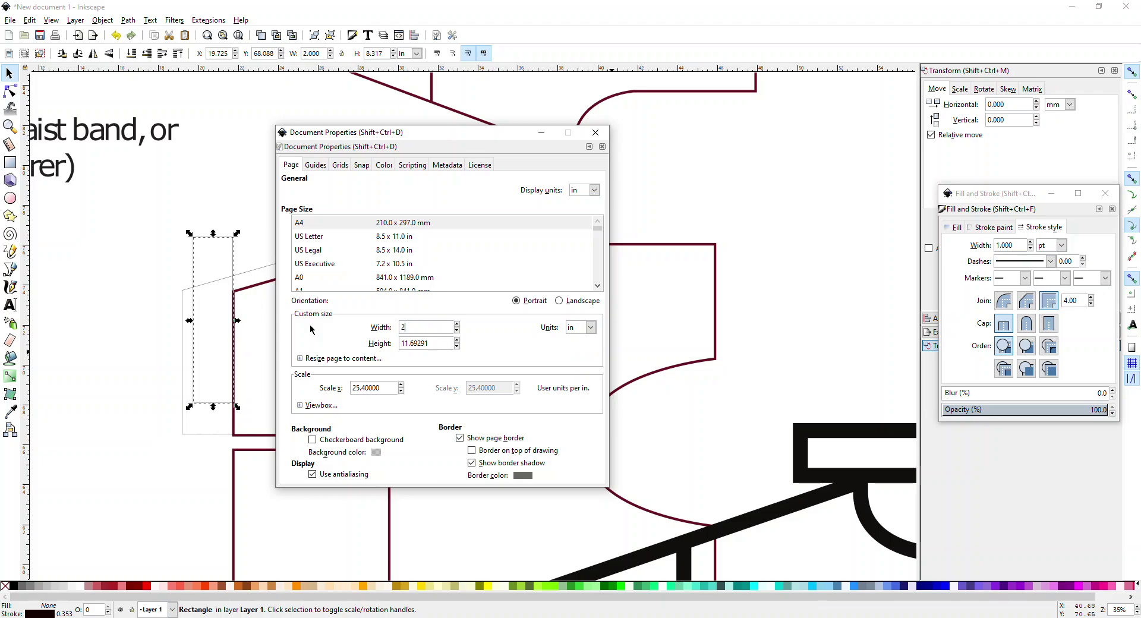
{"action": "type", "text": "00"}
{"action": "key", "text": "Tab"}
{"action": "type", "text": "20"}
{"action": "left_click", "coordinate": [474, 358]}
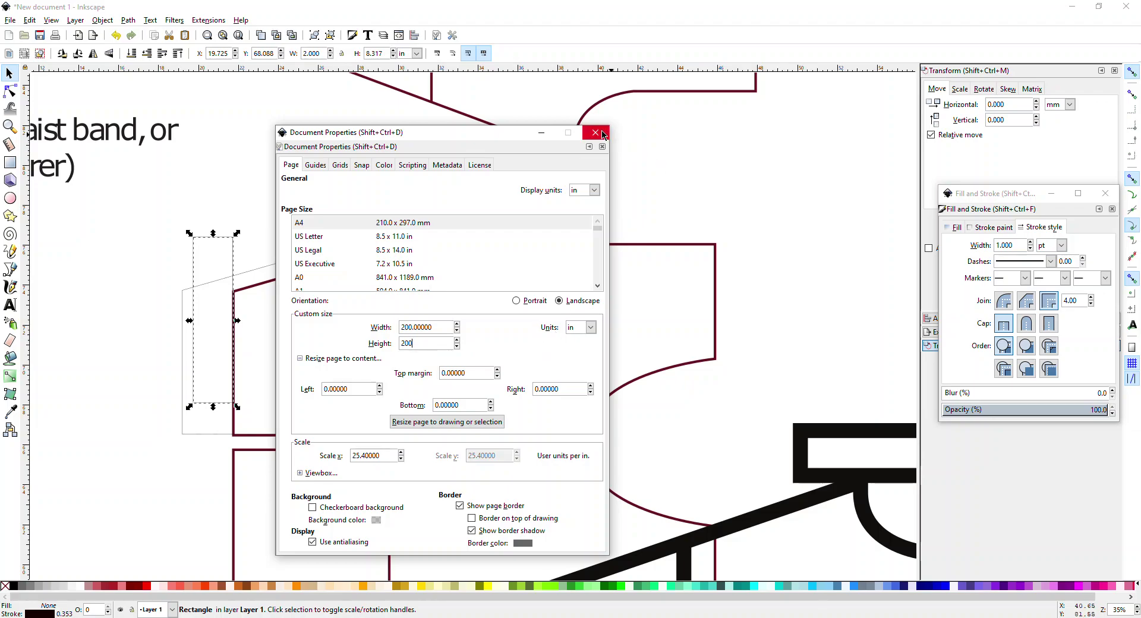
{"action": "key", "text": "Return"}
- Switch the page units to centimetres, then back to inches
{"action": "left_click", "coordinate": [587, 327]}
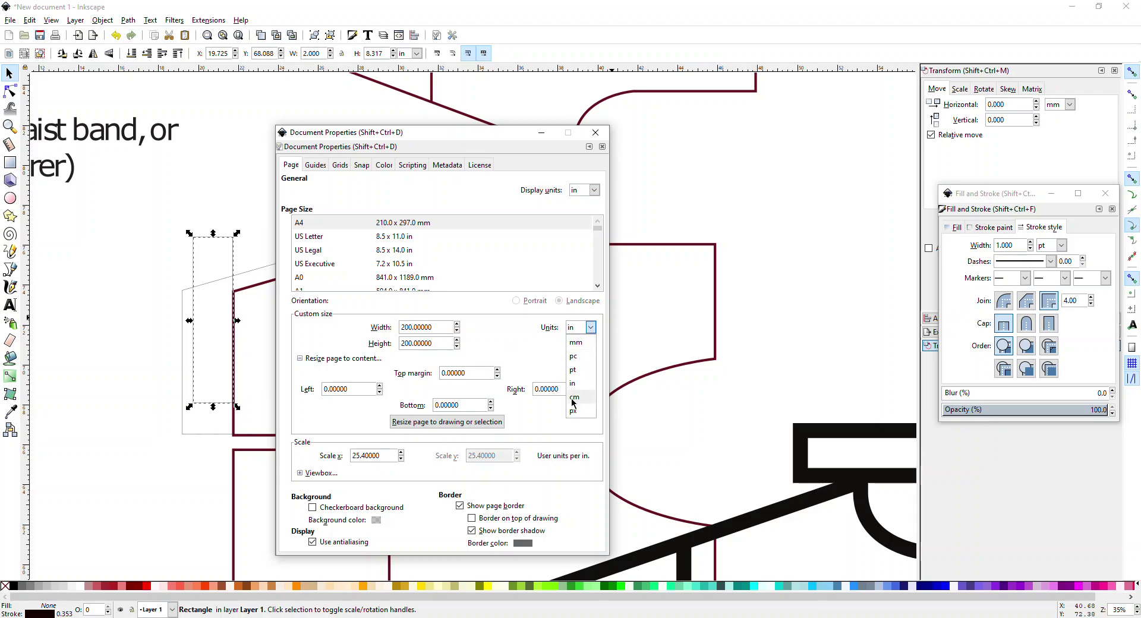
{"action": "key", "text": "Return"}
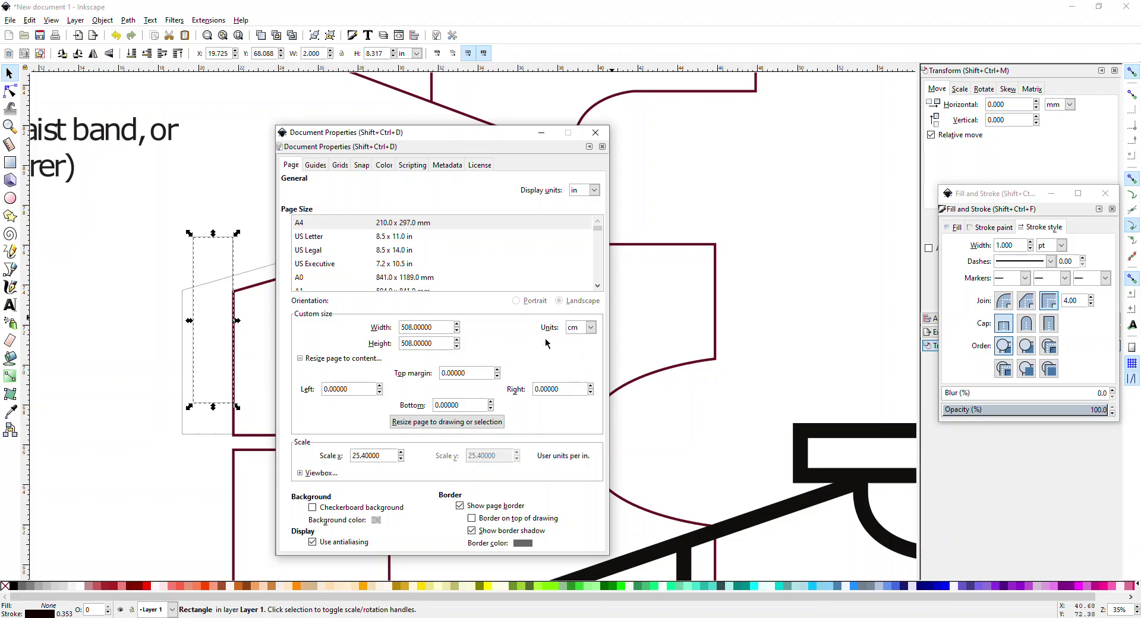
{"action": "left_click", "coordinate": [590, 328]}
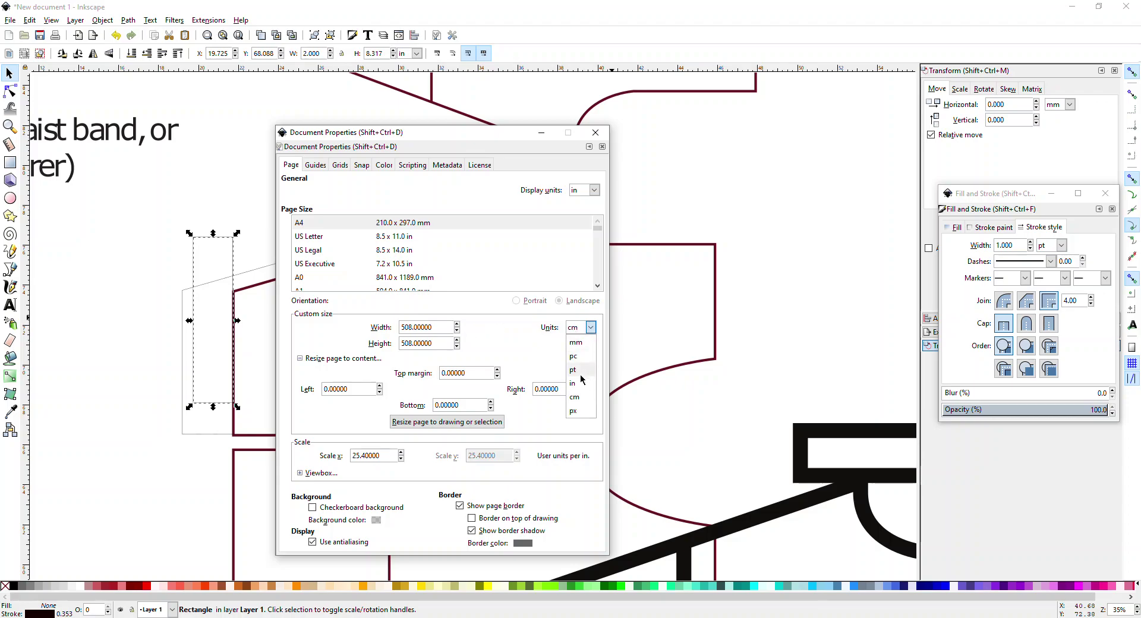
{"action": "key", "text": "Return"}
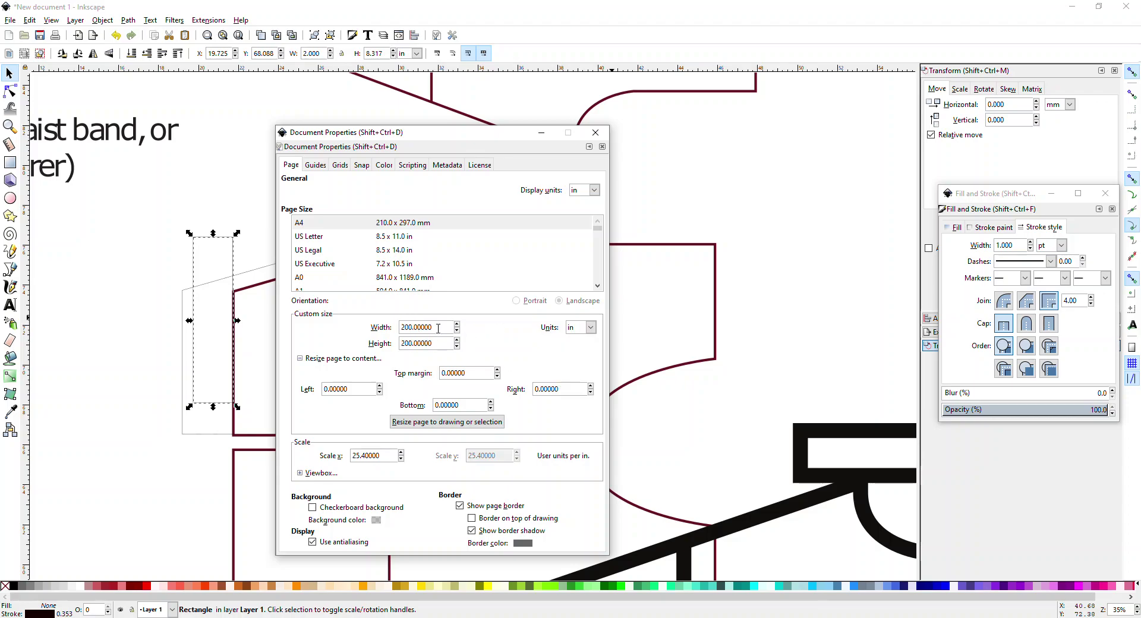
- Close Document Properties and drag the traced outline left to snap at the piece's lower-left corner
{"action": "left_click", "coordinate": [604, 134]}
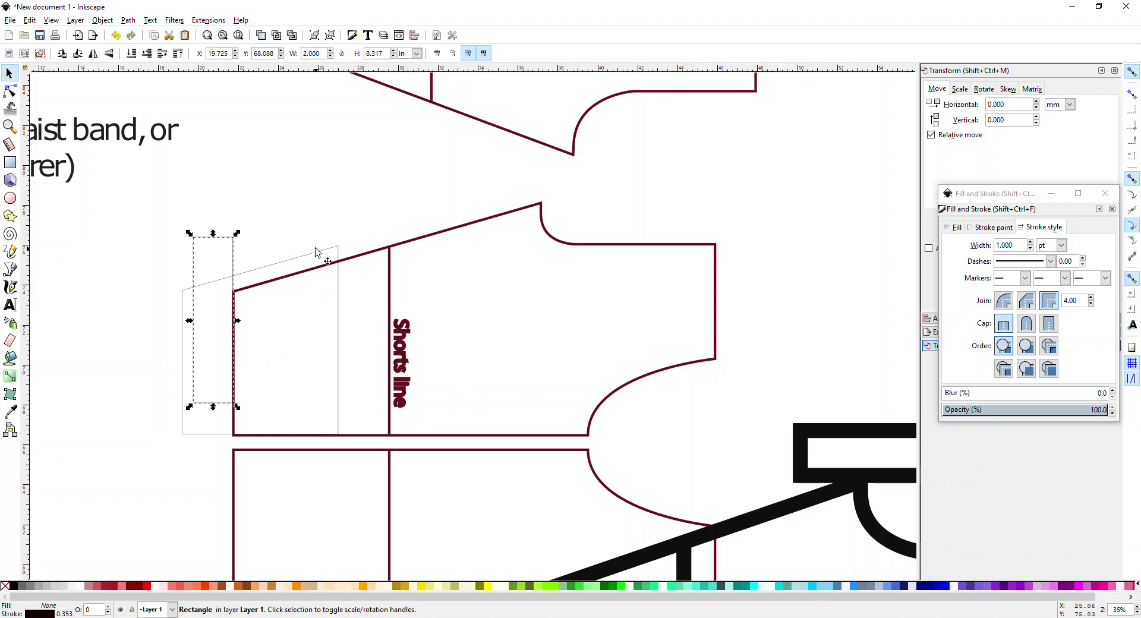
{"action": "left_click", "coordinate": [315, 209]}
{"action": "left_click", "coordinate": [232, 255]}
{"action": "left_click", "coordinate": [232, 255]}
{"action": "key", "text": "Escape"}
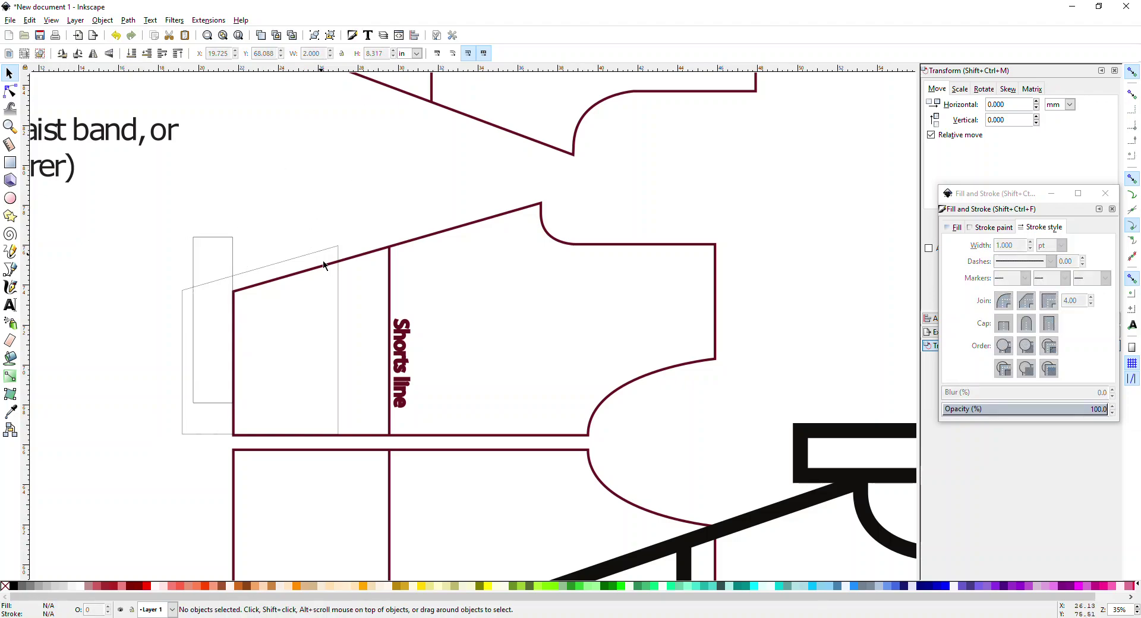
{"action": "left_click_drag", "start_coordinate": [331, 248], "coordinate": [225, 259]}
{"action": "left_click", "coordinate": [353, 224]}
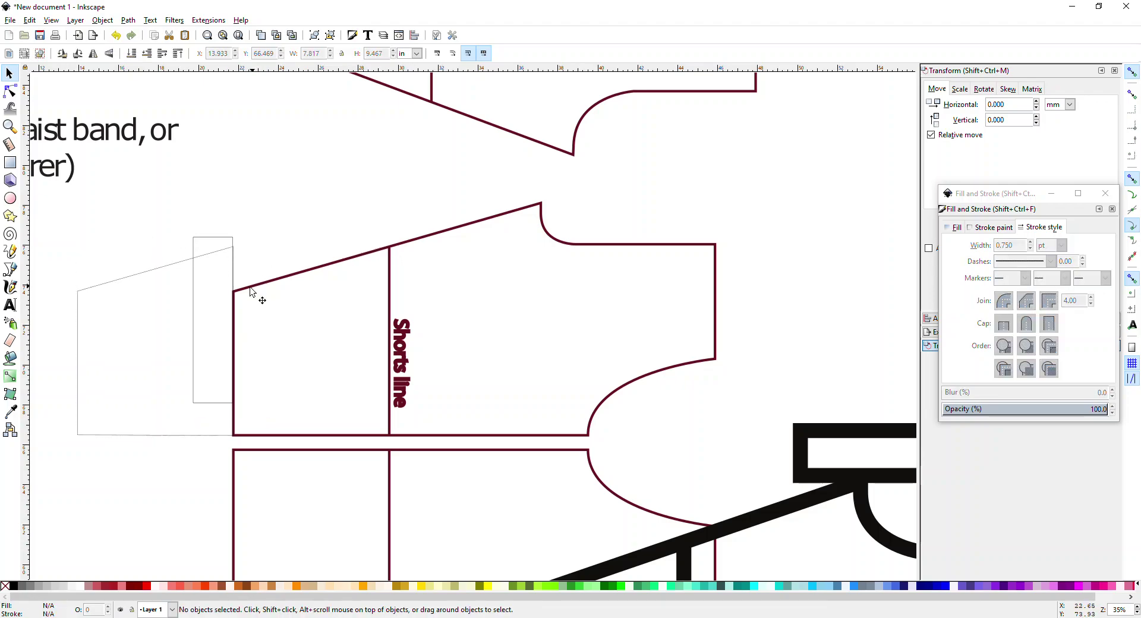
{"action": "left_click", "coordinate": [157, 273]}
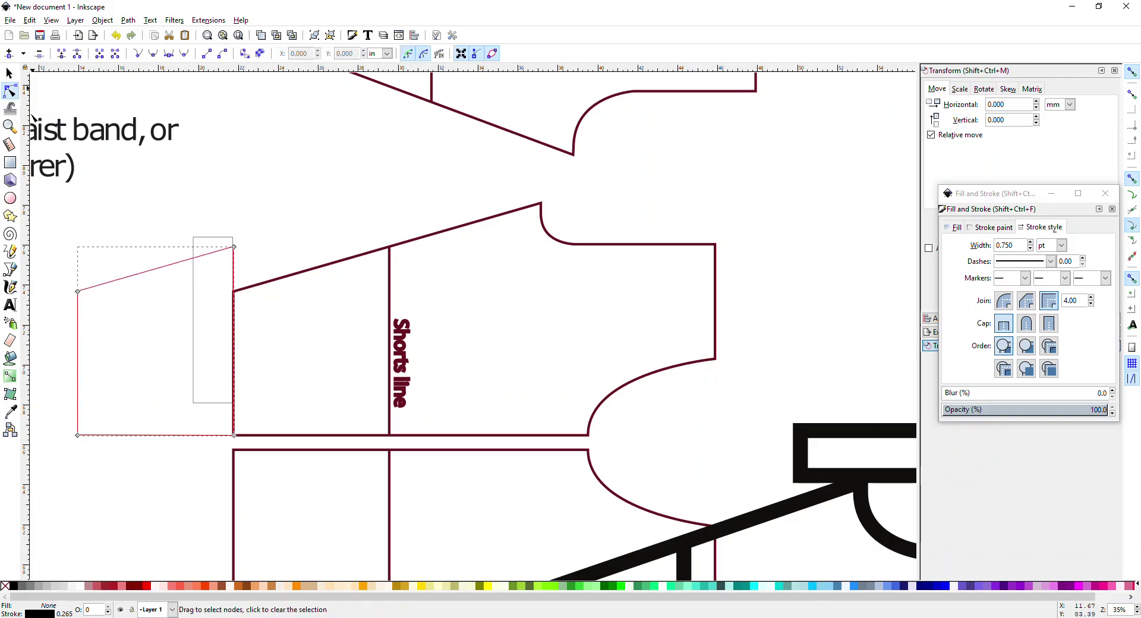
- Drag the outline's upper-right node to the waistline's top corner and lower its left node slightly
{"action": "left_click_drag", "start_coordinate": [234, 249], "coordinate": [542, 206]}
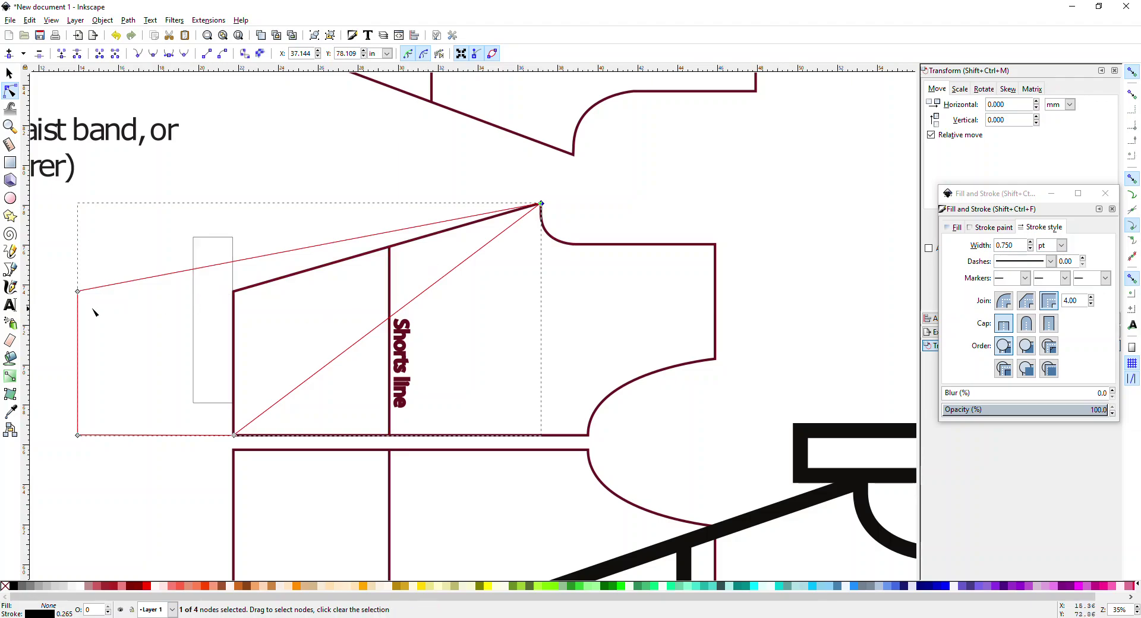
{"action": "left_click", "coordinate": [78, 292]}
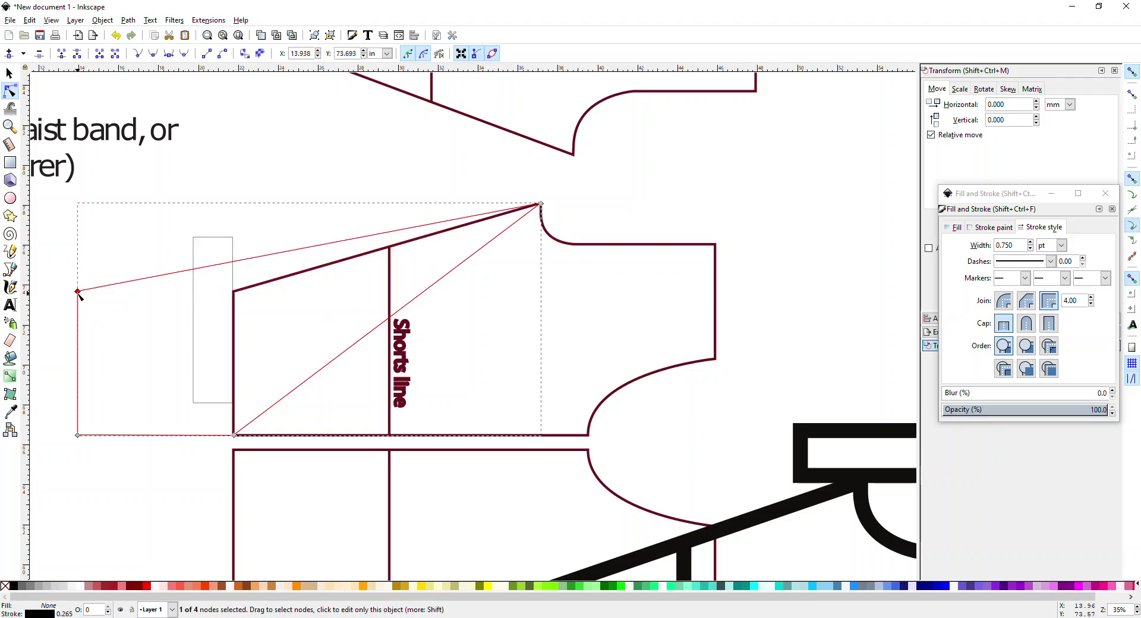
{"action": "left_click_drag", "start_coordinate": [79, 293], "coordinate": [79, 309]}
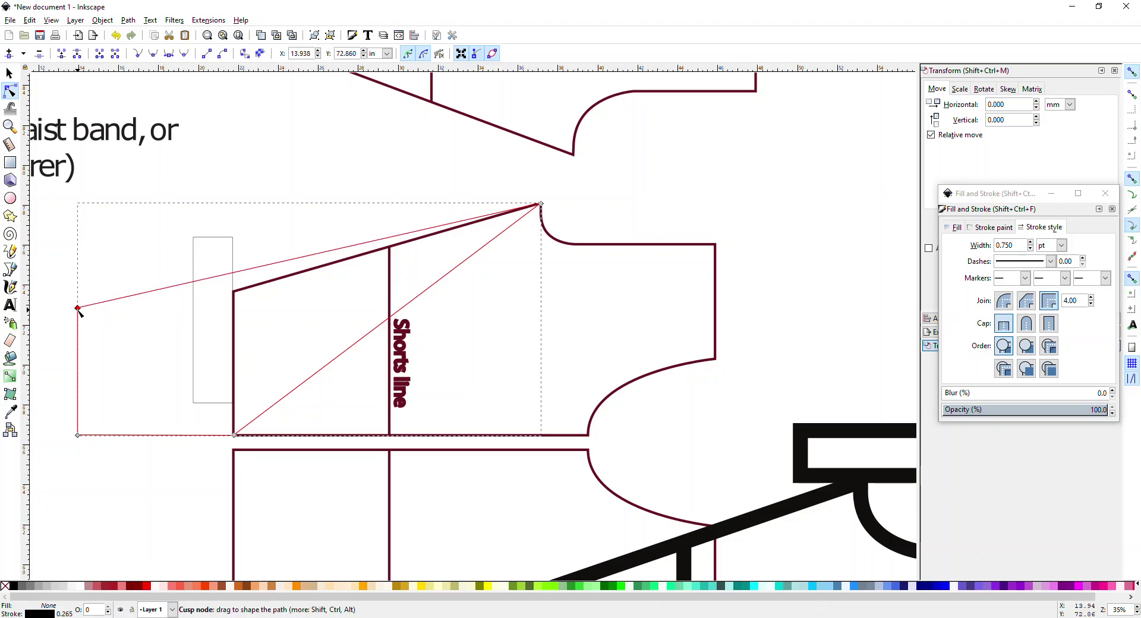
{"action": "key", "text": "ctrl+z"}
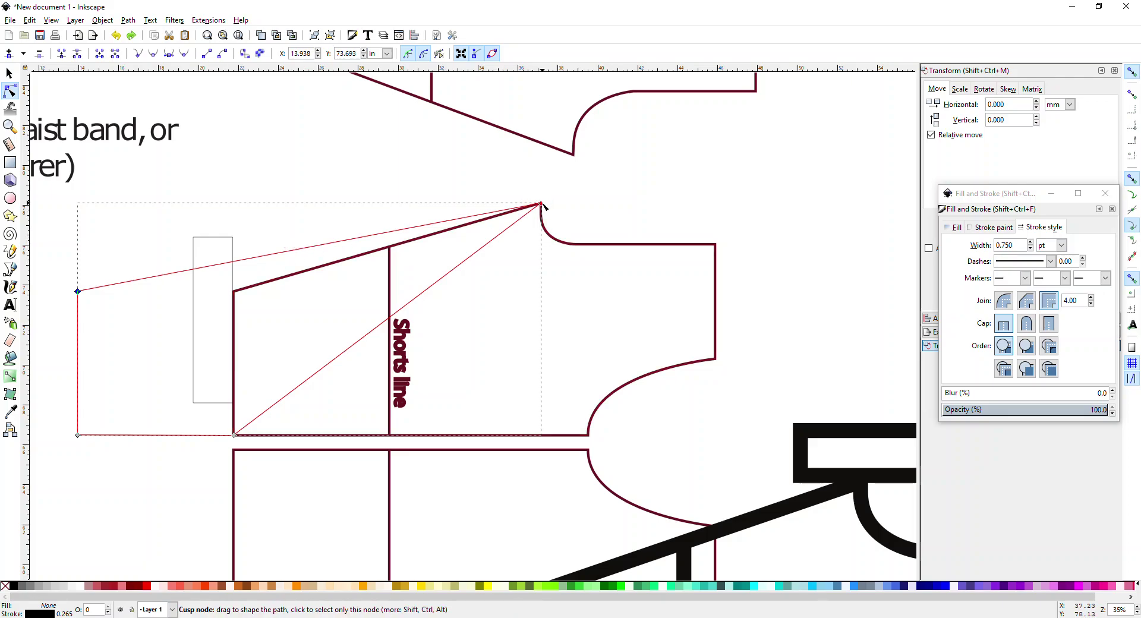
{"action": "left_click_drag", "start_coordinate": [540, 204], "coordinate": [392, 251]}
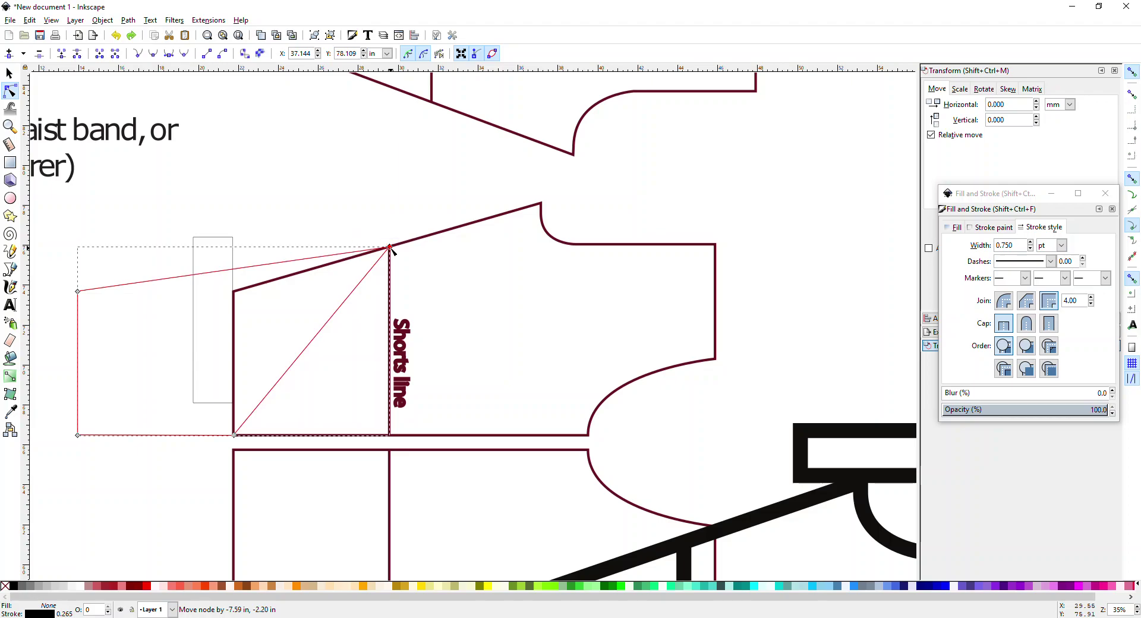
{"action": "left_click_drag", "start_coordinate": [392, 251], "coordinate": [541, 205]}
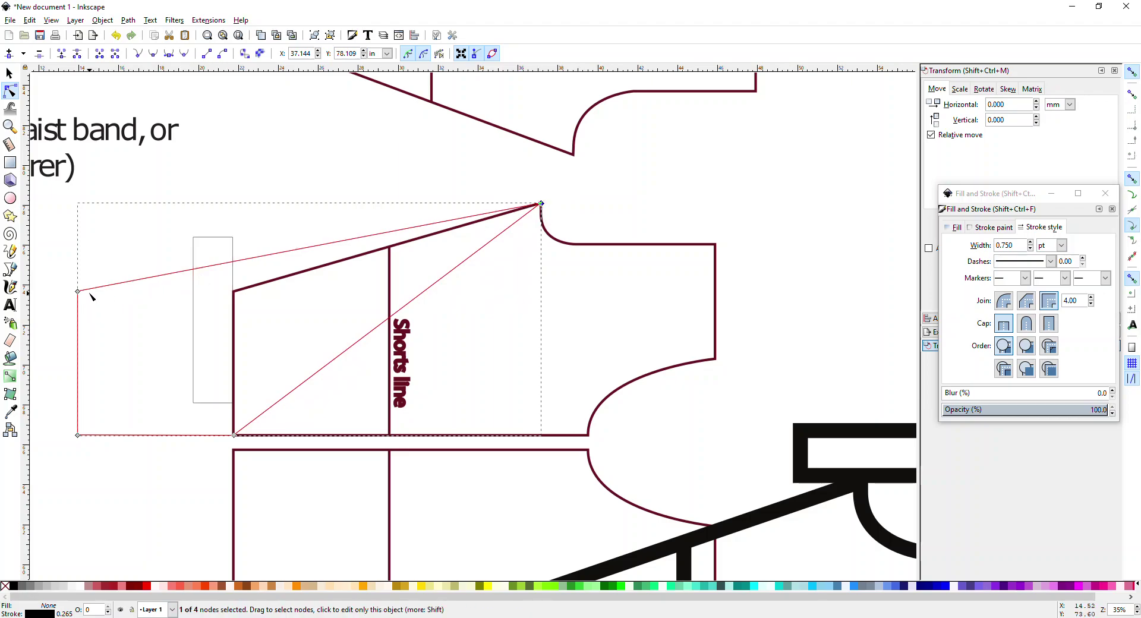
{"action": "left_click_drag", "start_coordinate": [78, 291], "coordinate": [78, 299]}
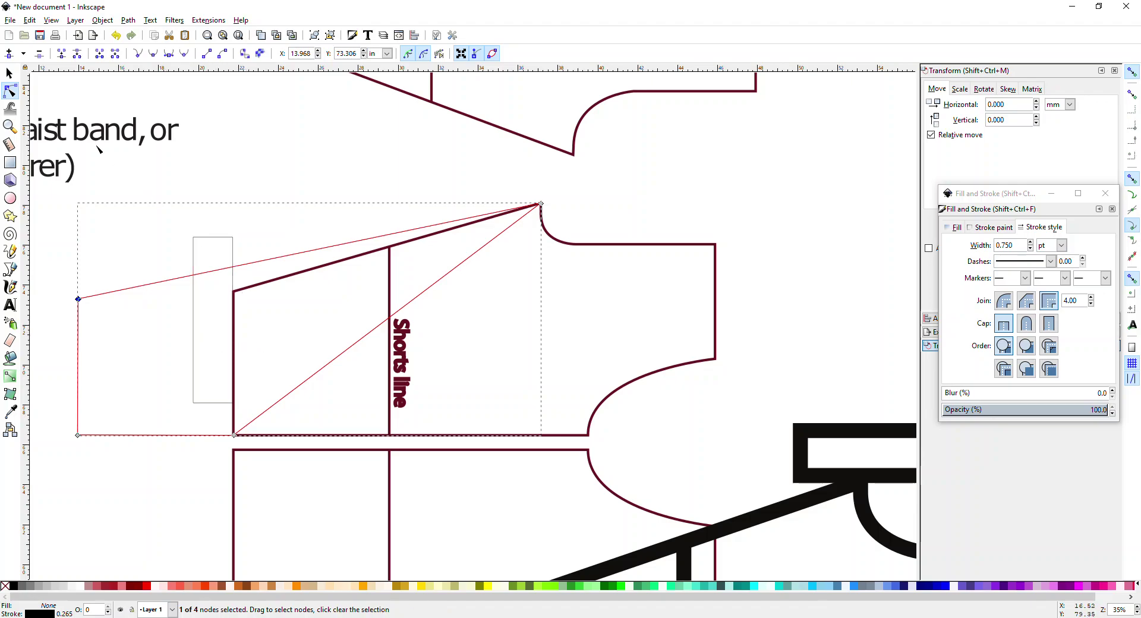
{"action": "left_click", "coordinate": [9, 72]}
{"action": "left_click", "coordinate": [216, 178]}
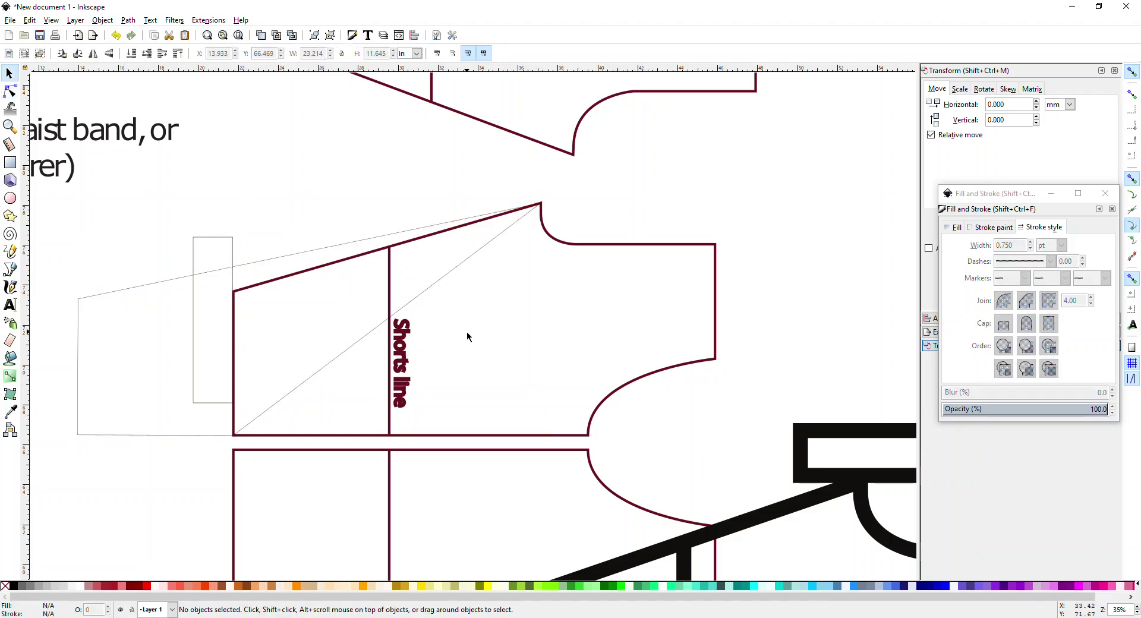
- Thicken the reshaped traced outline's stroke to 3 pt
{"action": "left_click", "coordinate": [444, 278]}
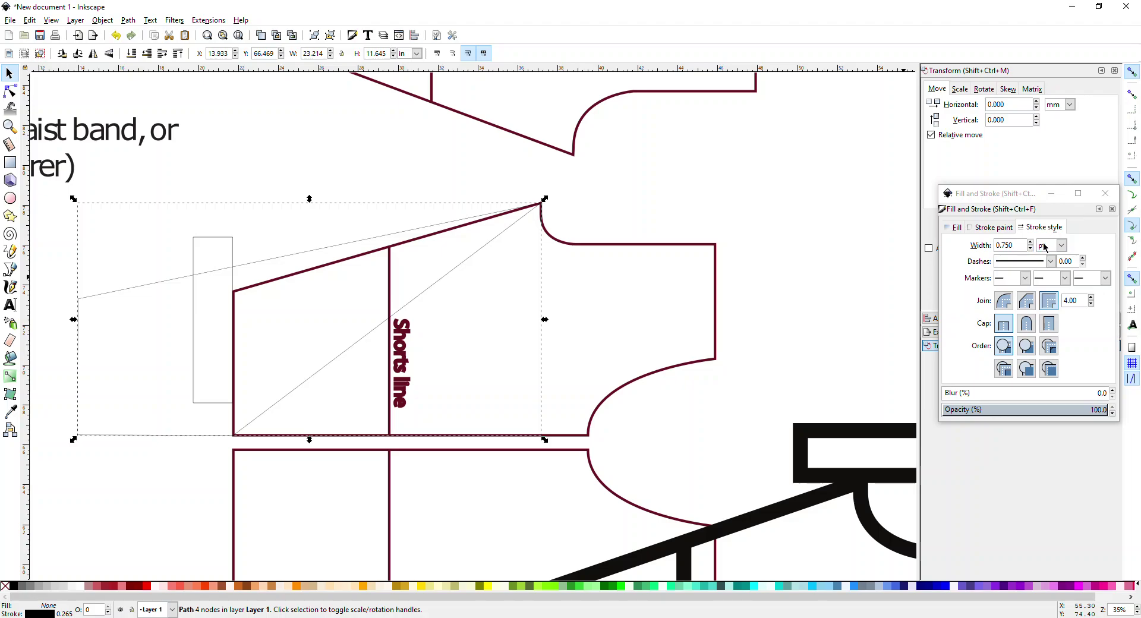
{"action": "left_click_drag", "start_coordinate": [1019, 246], "coordinate": [889, 228]}
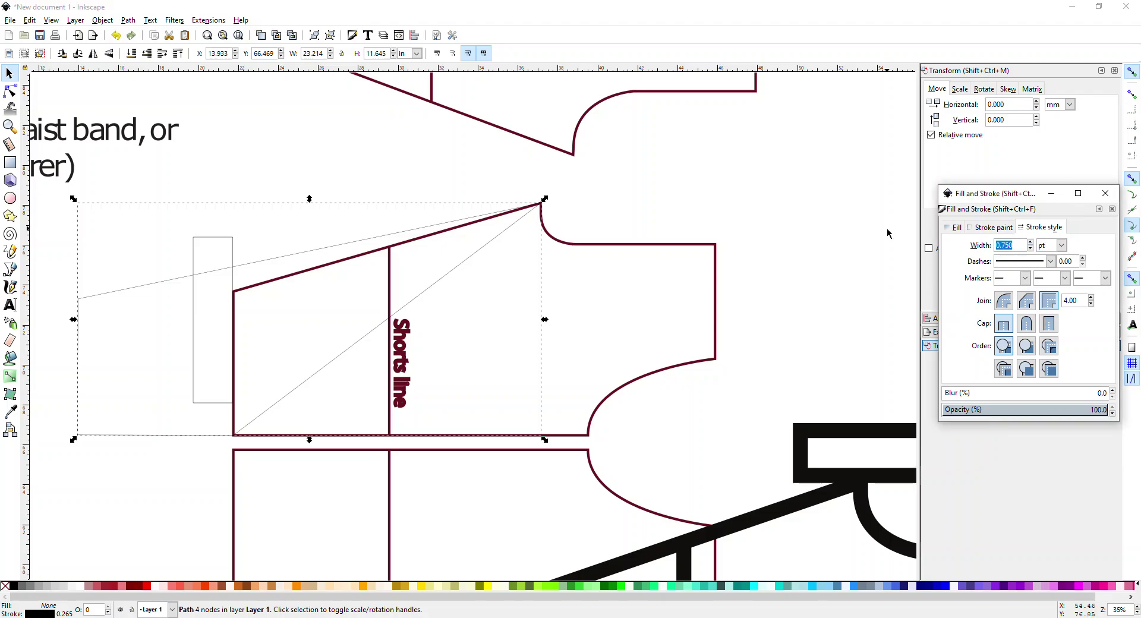
{"action": "type", "text": "3"}
{"action": "key", "text": "Return"}
{"action": "left_click", "coordinate": [347, 164]}
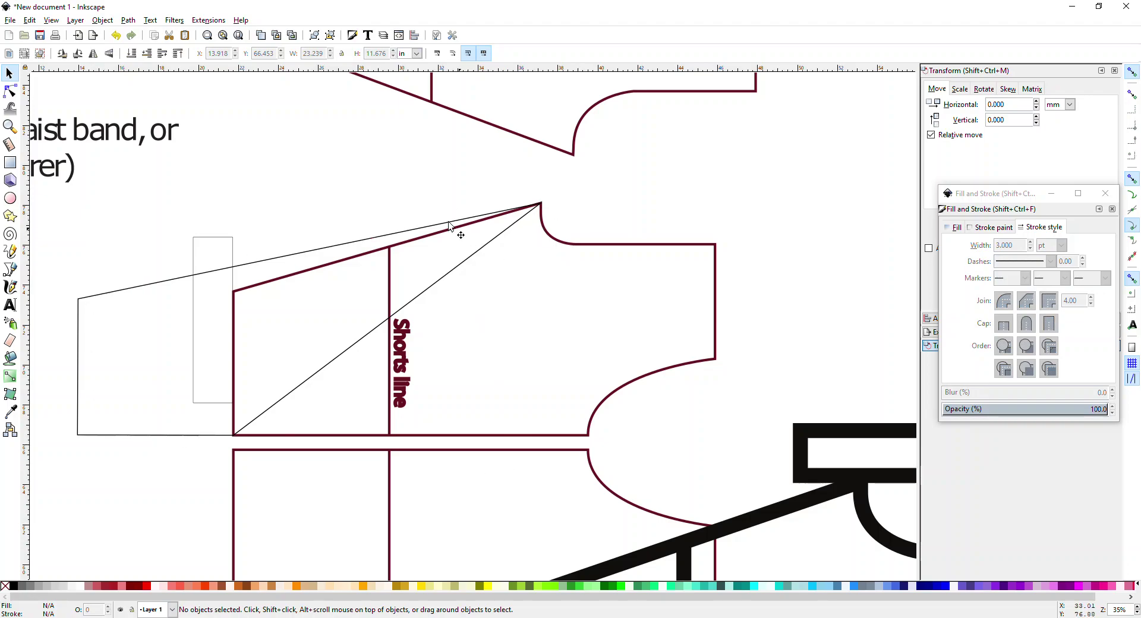
- Reselect the thin diagonal traced path and switch to the Zoom tool
{"action": "left_click_drag", "start_coordinate": [416, 196], "coordinate": [506, 257]}
{"action": "left_click", "coordinate": [499, 233]}
{"action": "key", "text": "z"}
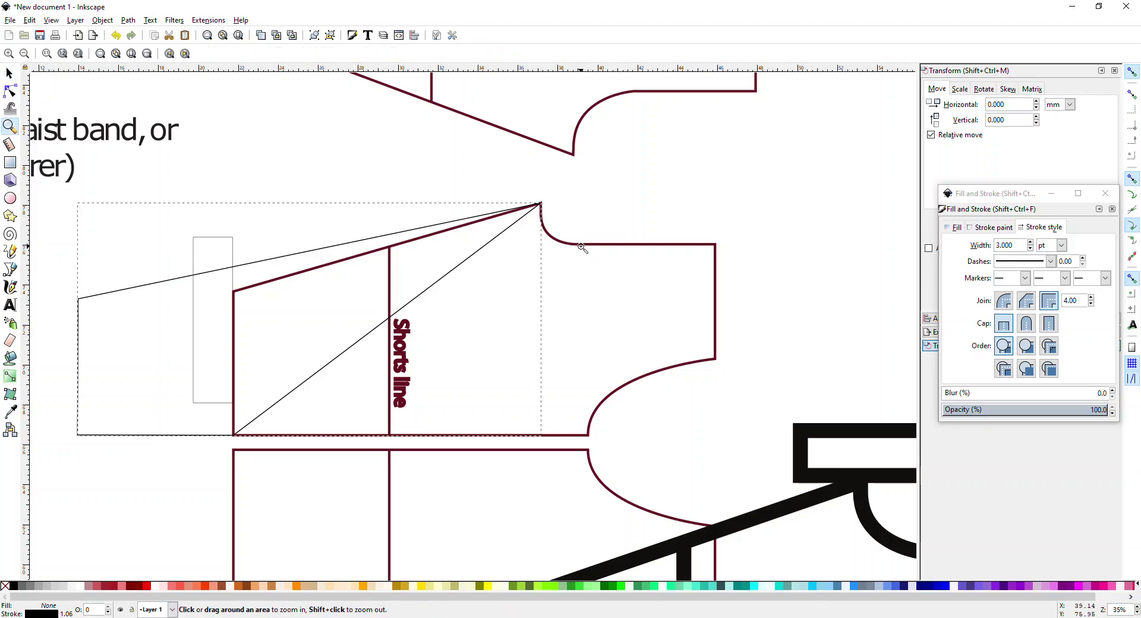
{"action": "key", "text": "s"}
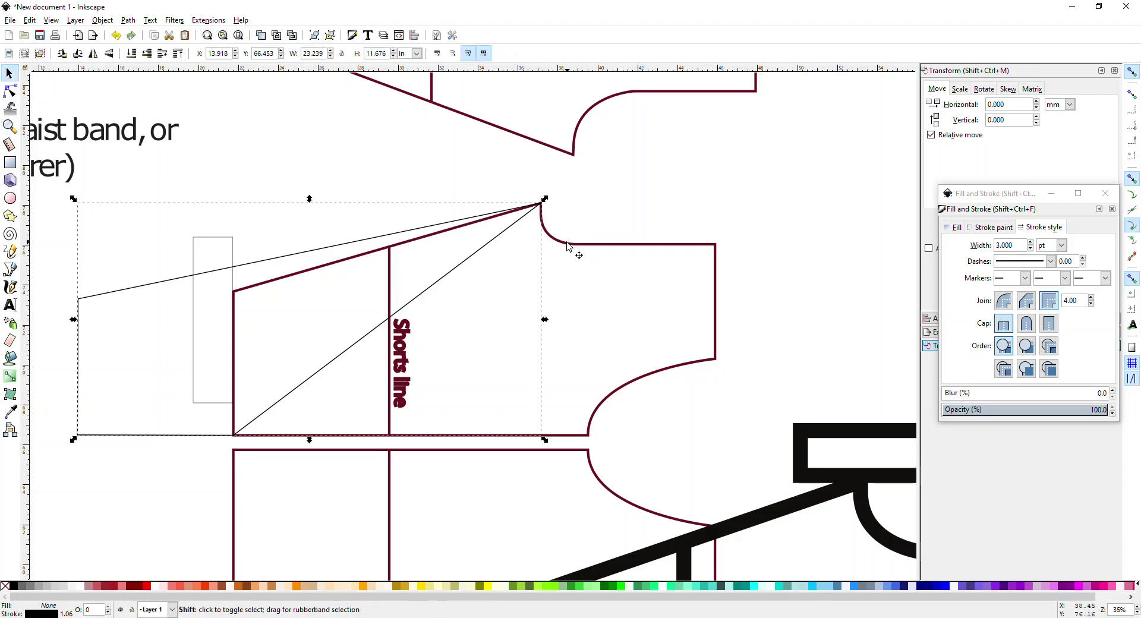
{"action": "left_click", "coordinate": [575, 251], "text": "shift"}
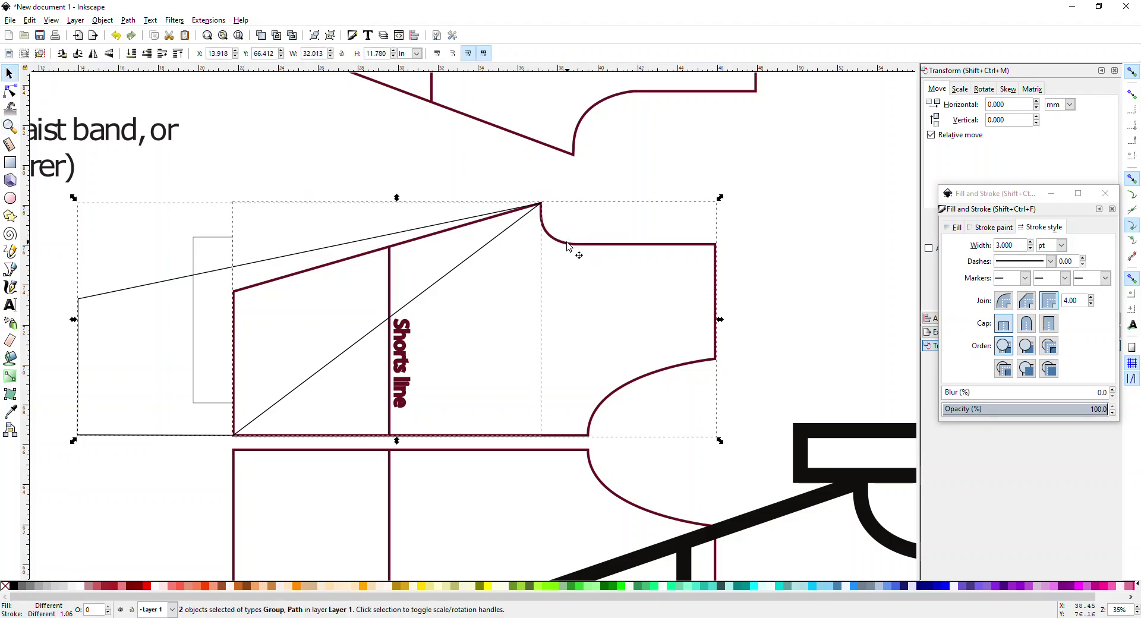
{"action": "left_click", "coordinate": [127, 20]}
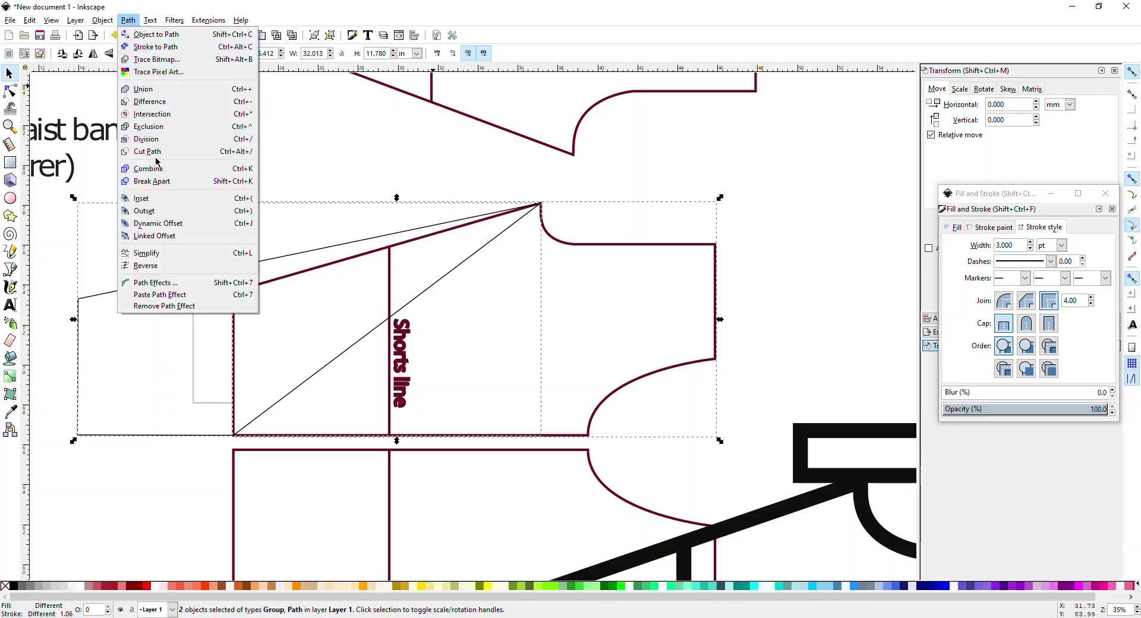
{"action": "left_click", "coordinate": [160, 96]}
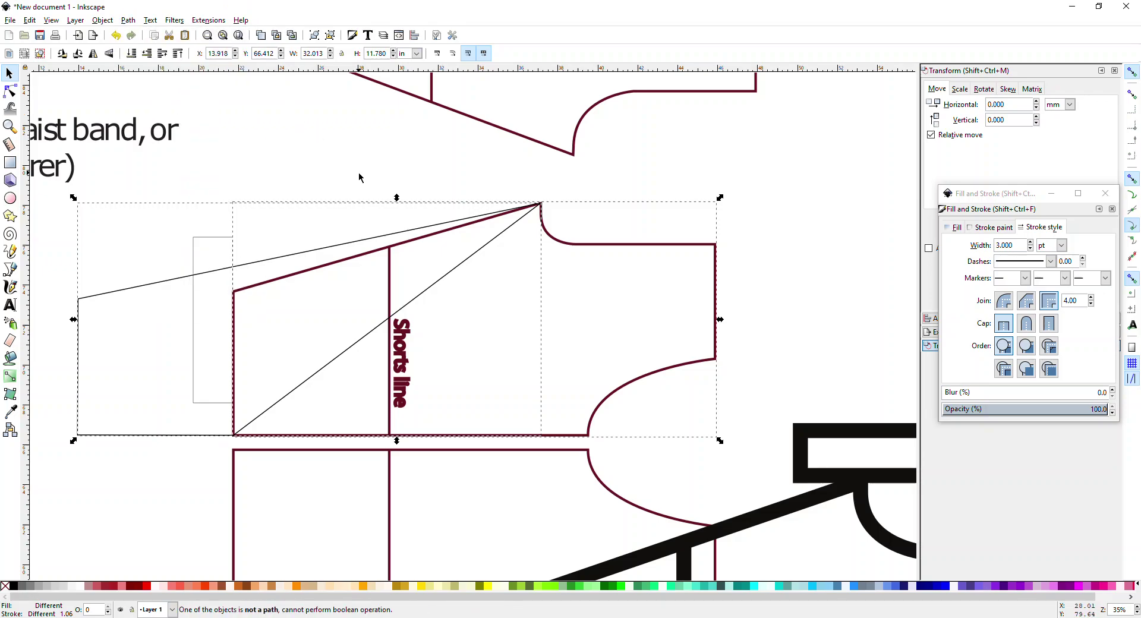
{"action": "left_click", "coordinate": [776, 258]}
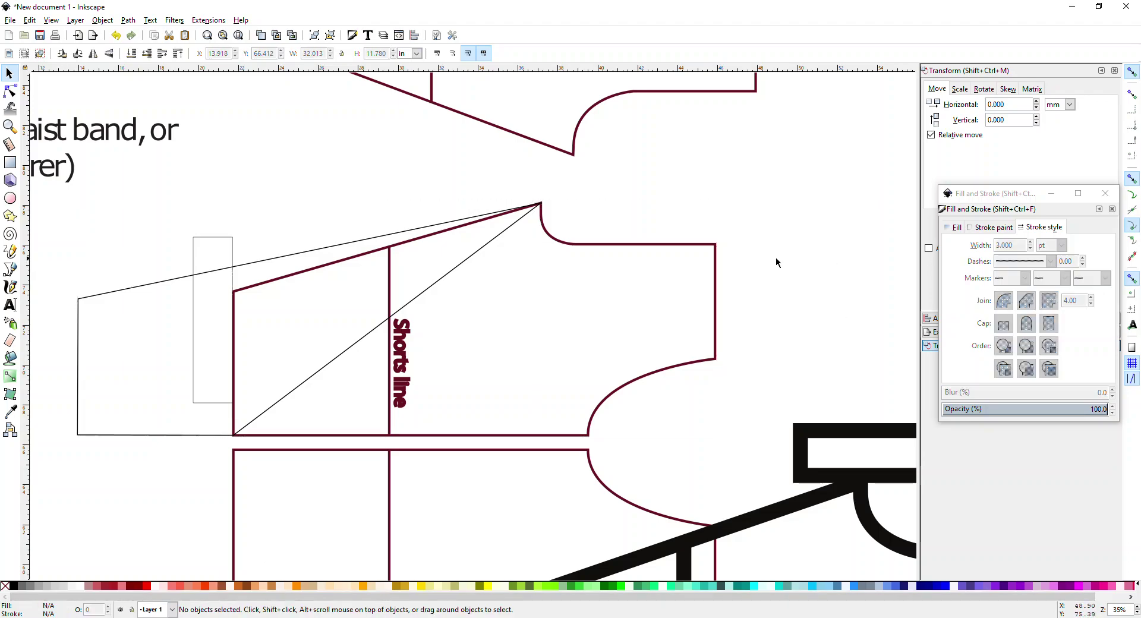
{"action": "left_click", "coordinate": [712, 259]}
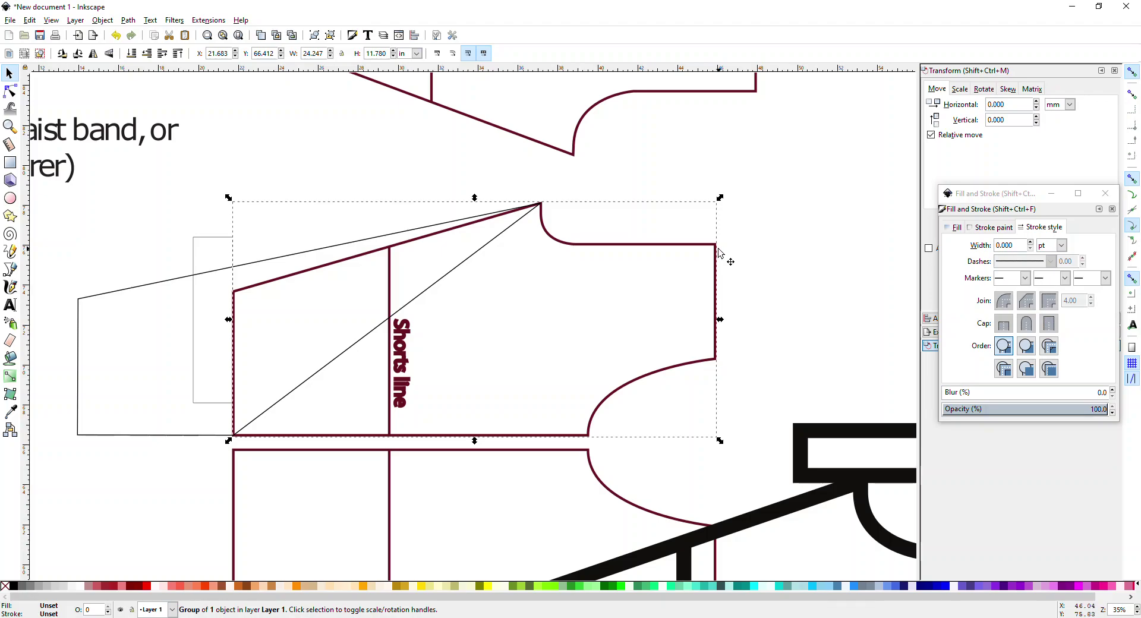
{"action": "left_click", "coordinate": [128, 20]}
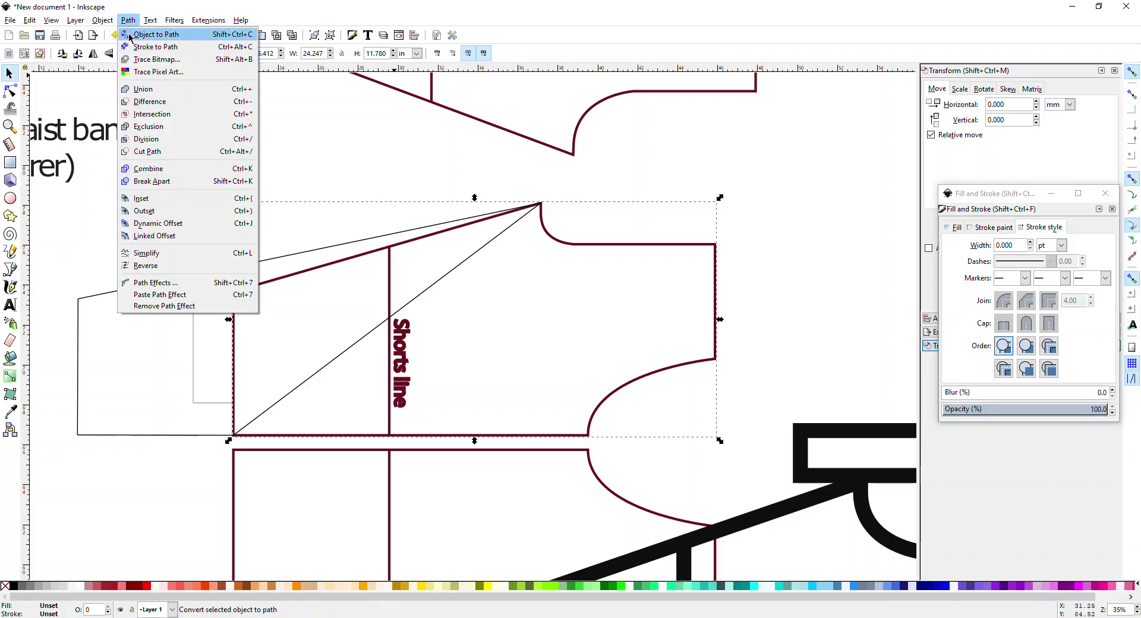
{"action": "left_click", "coordinate": [149, 34]}
{"action": "left_click", "coordinate": [577, 254]}
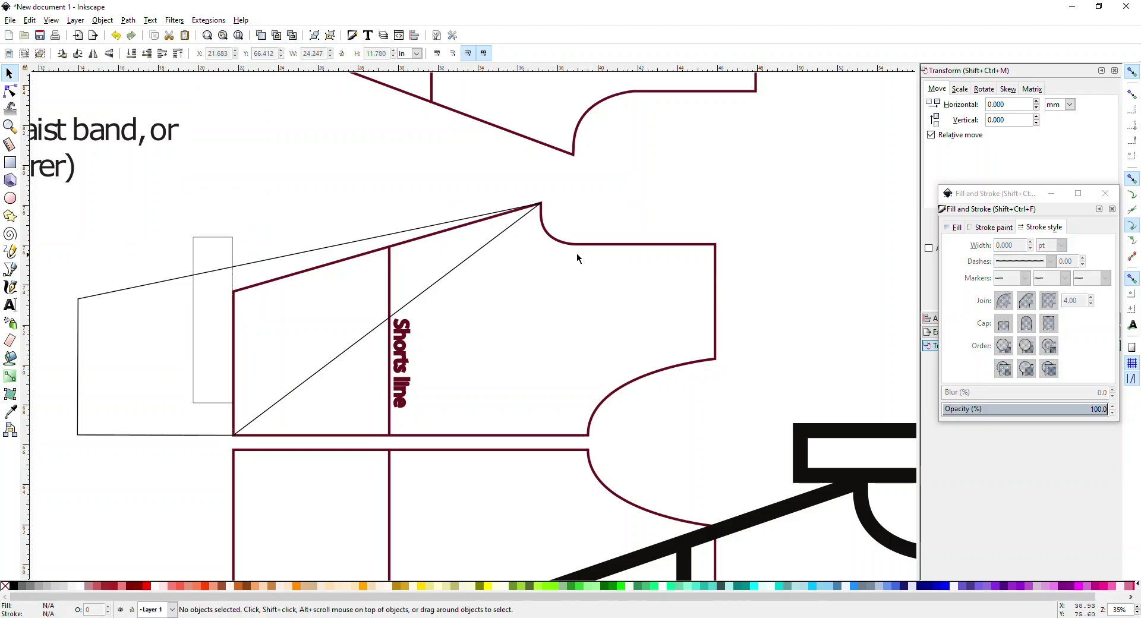
{"action": "left_click", "coordinate": [498, 244]}
{"action": "left_click", "coordinate": [648, 246], "text": "shift"}
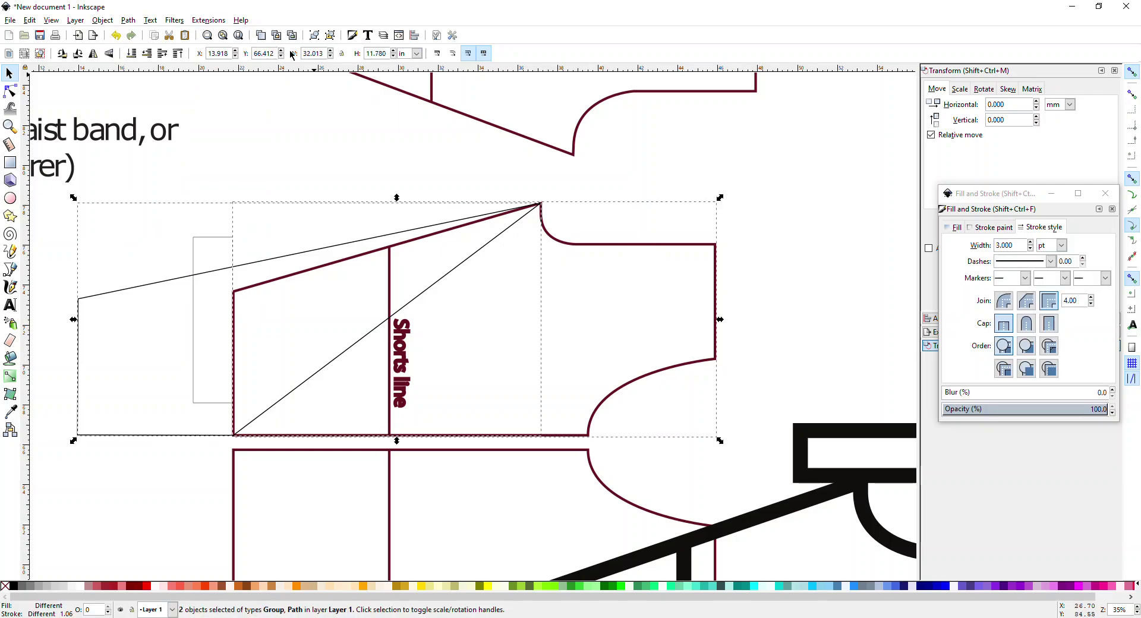
{"action": "left_click", "coordinate": [128, 20]}
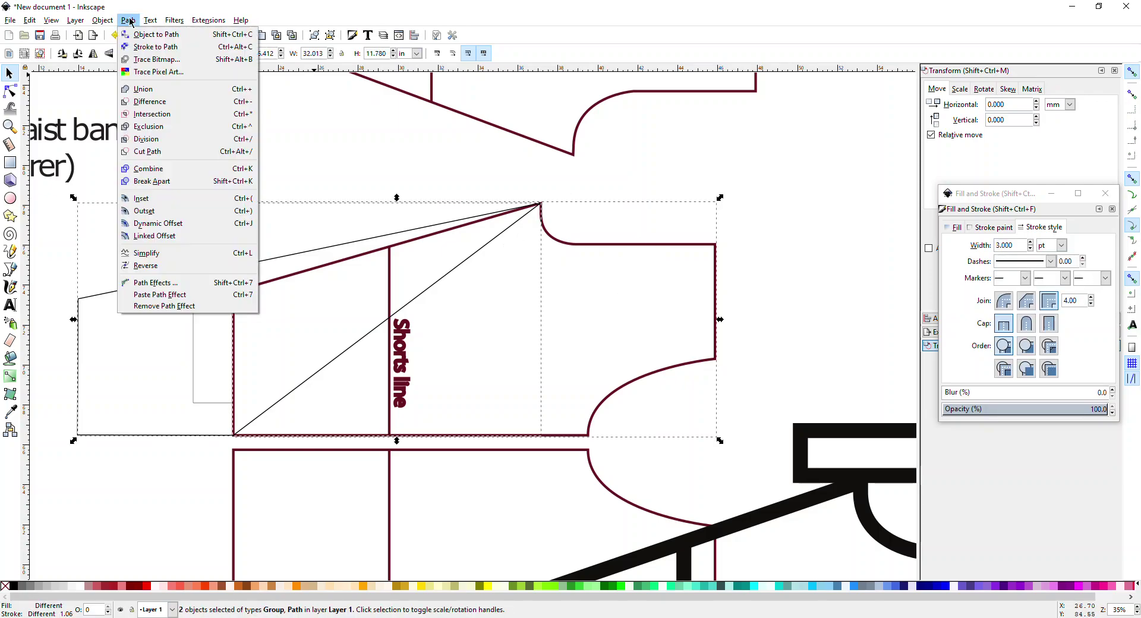
{"action": "left_click", "coordinate": [168, 92]}
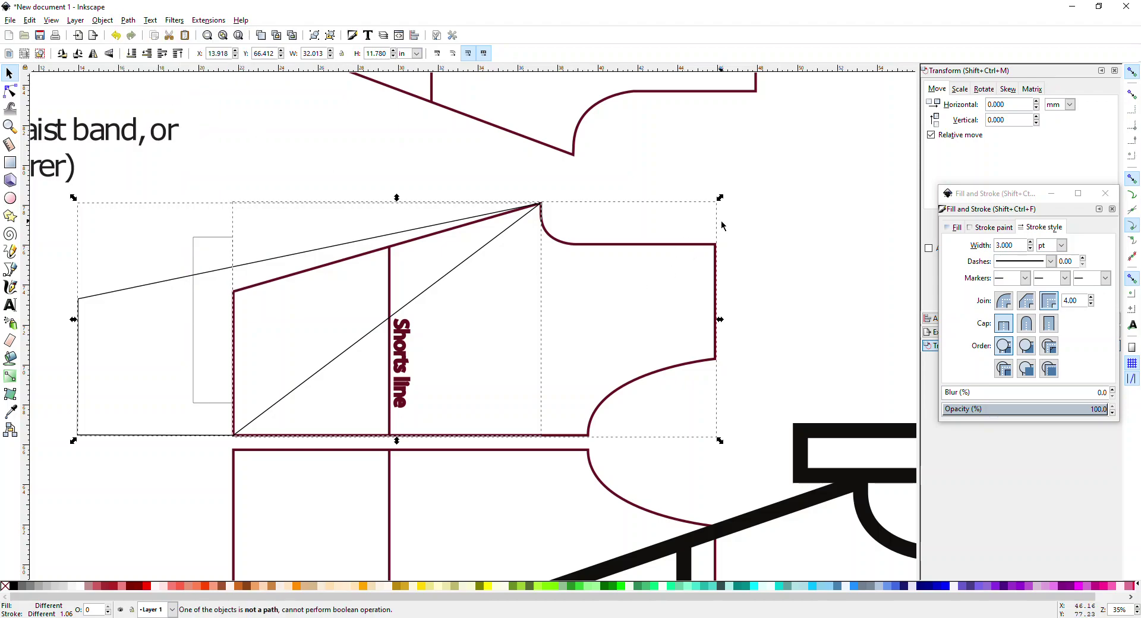
{"action": "left_click", "coordinate": [666, 237]}
{"action": "left_click", "coordinate": [662, 252]}
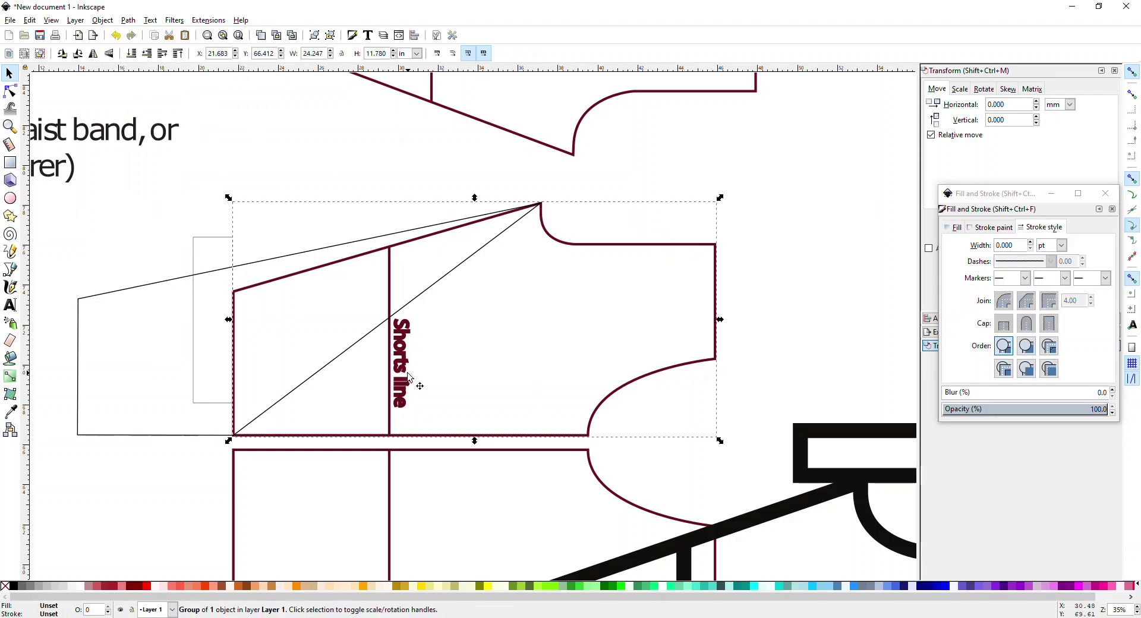
{"action": "left_click", "coordinate": [400, 348]}
{"action": "left_click", "coordinate": [600, 252]}
{"action": "left_click", "coordinate": [129, 21]}
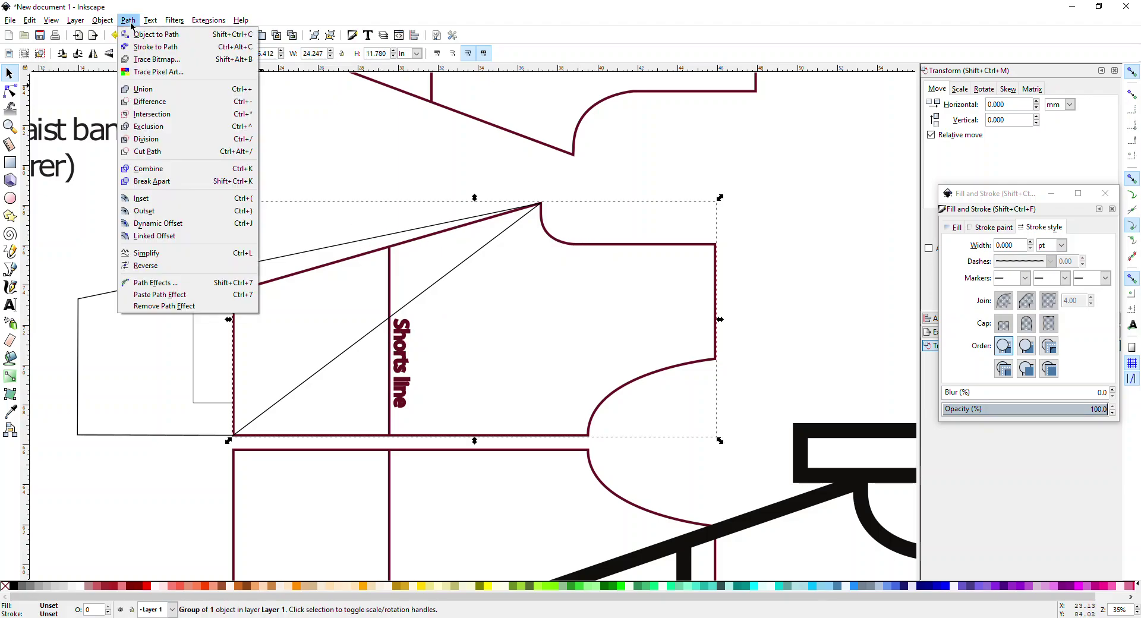
{"action": "left_click", "coordinate": [132, 34]}
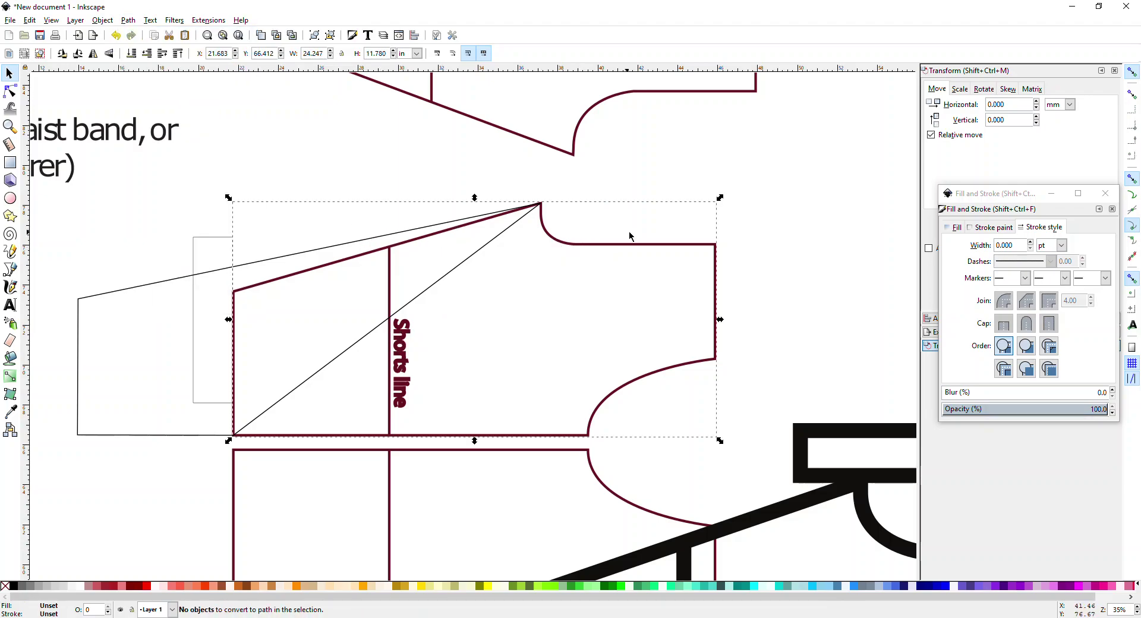
{"action": "left_click", "coordinate": [366, 179]}
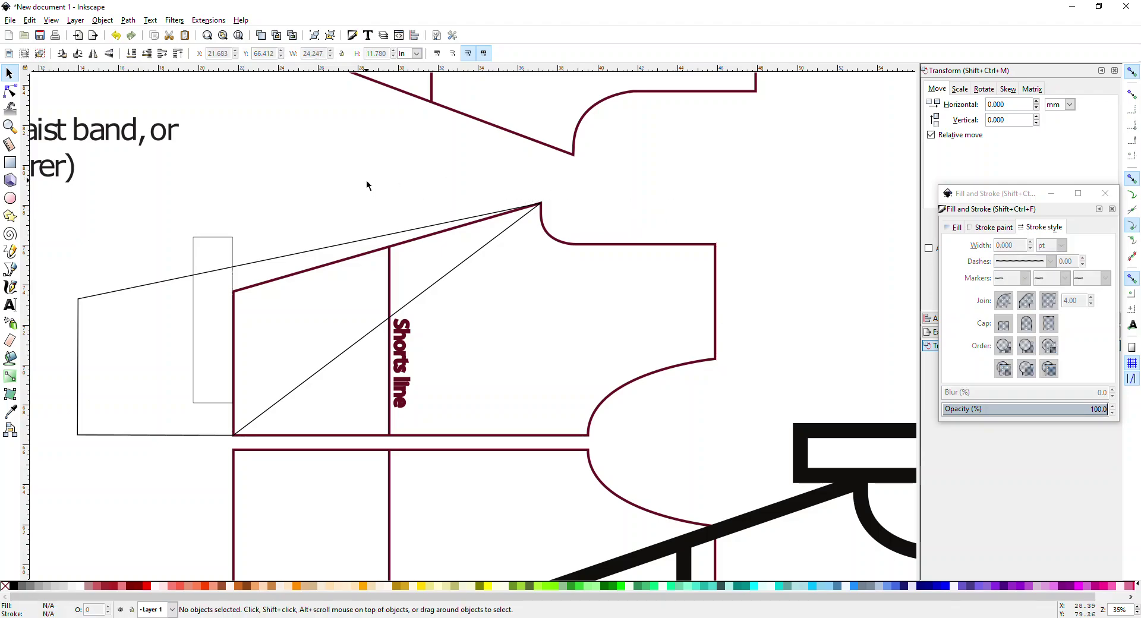
{"action": "left_click", "coordinate": [348, 263]}
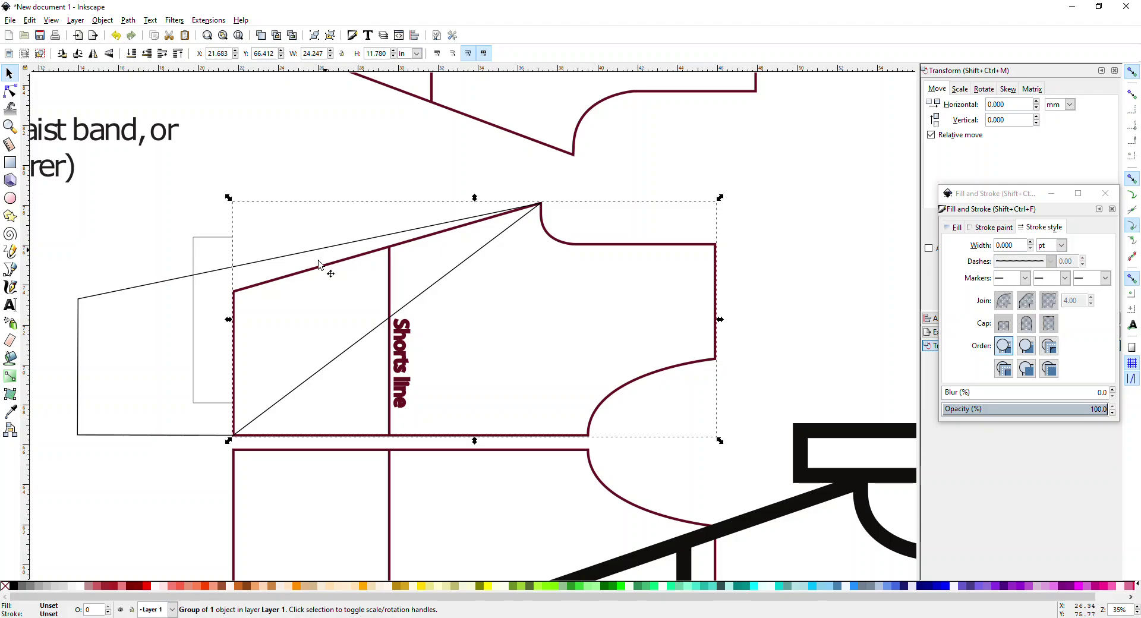
{"action": "left_click", "coordinate": [302, 119]}
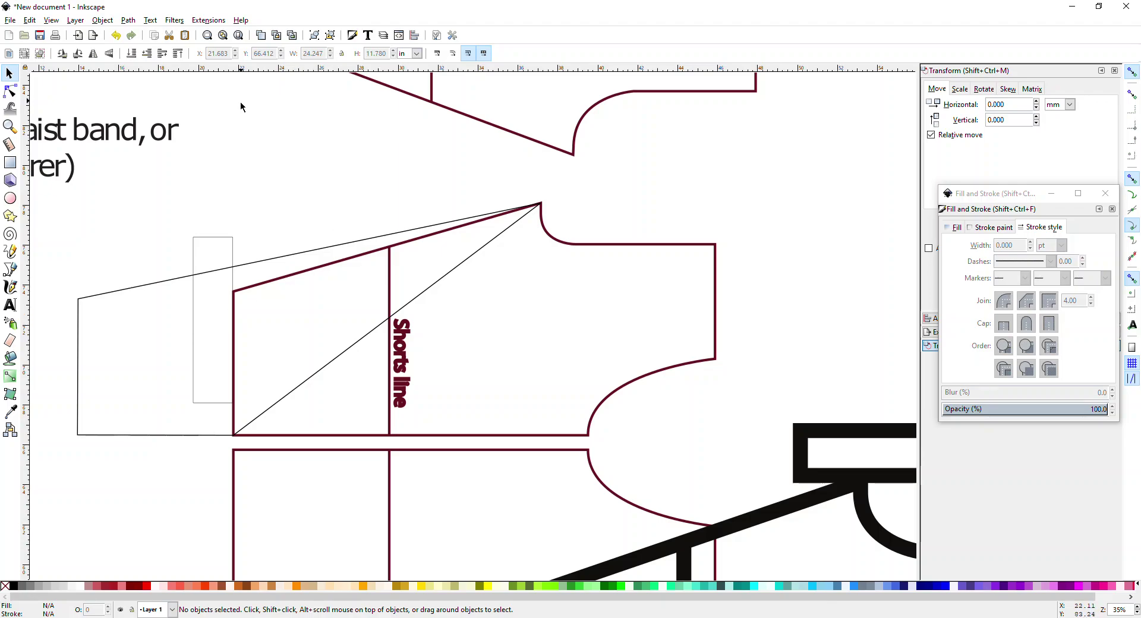
{"action": "left_click", "coordinate": [12, 21]}
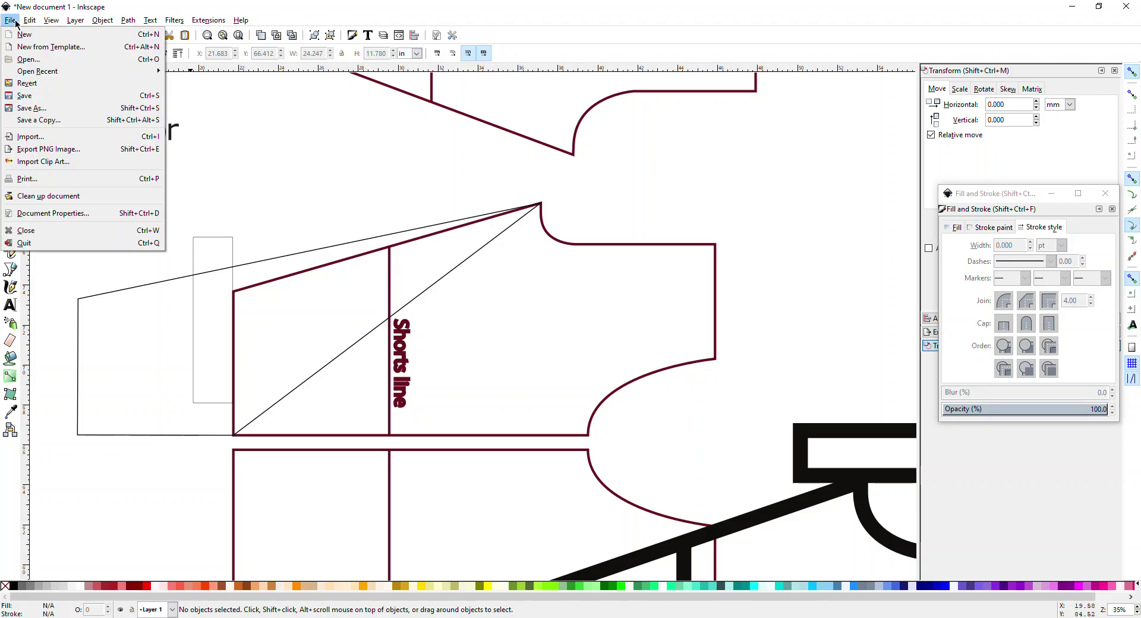
{"action": "left_click", "coordinate": [39, 107]}
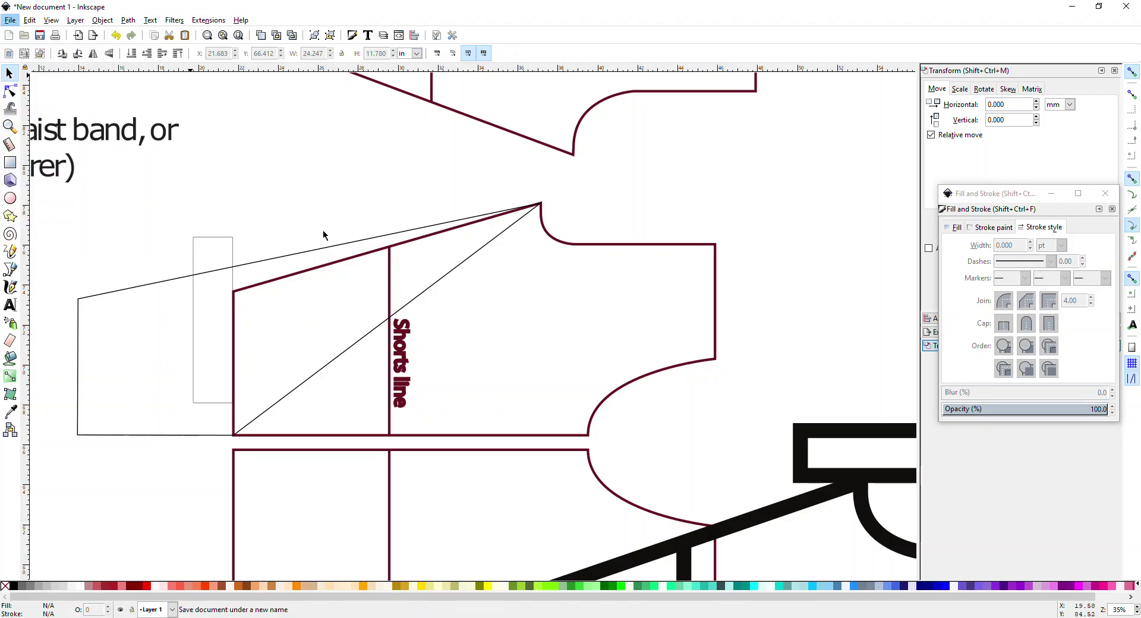
{"action": "left_click", "coordinate": [266, 250]}
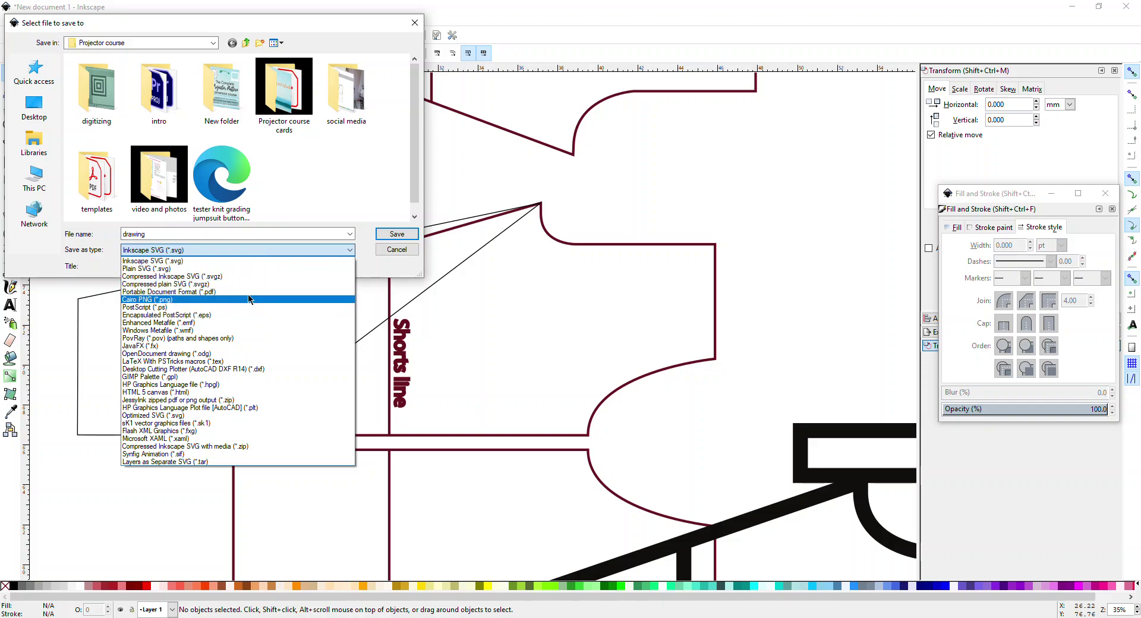
{"action": "left_click", "coordinate": [394, 250]}
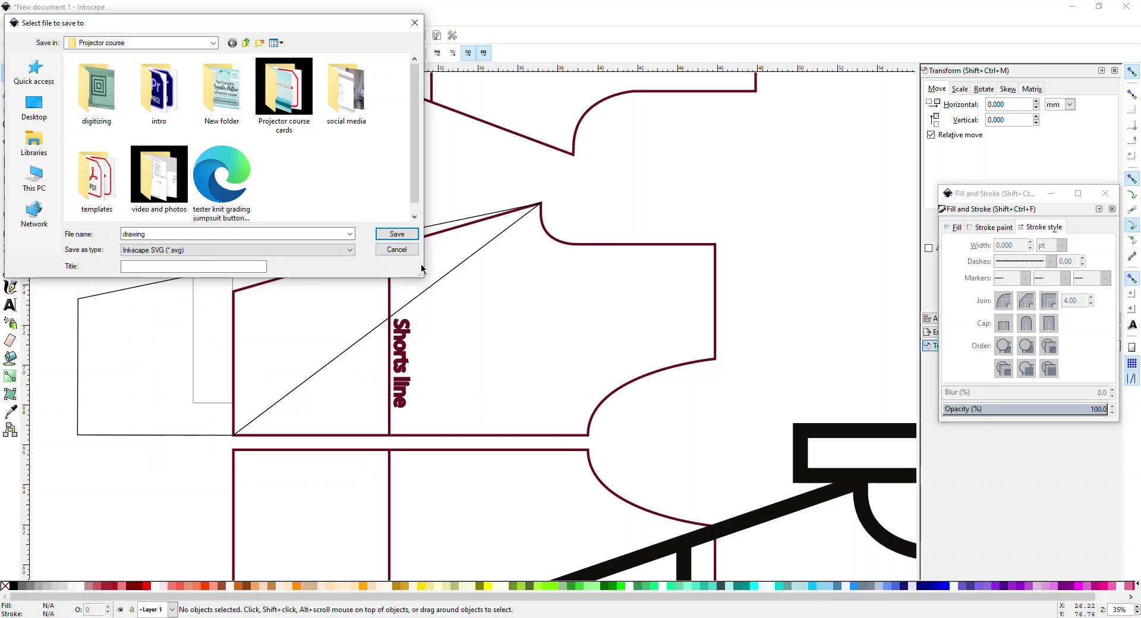
{"action": "left_click", "coordinate": [397, 250]}
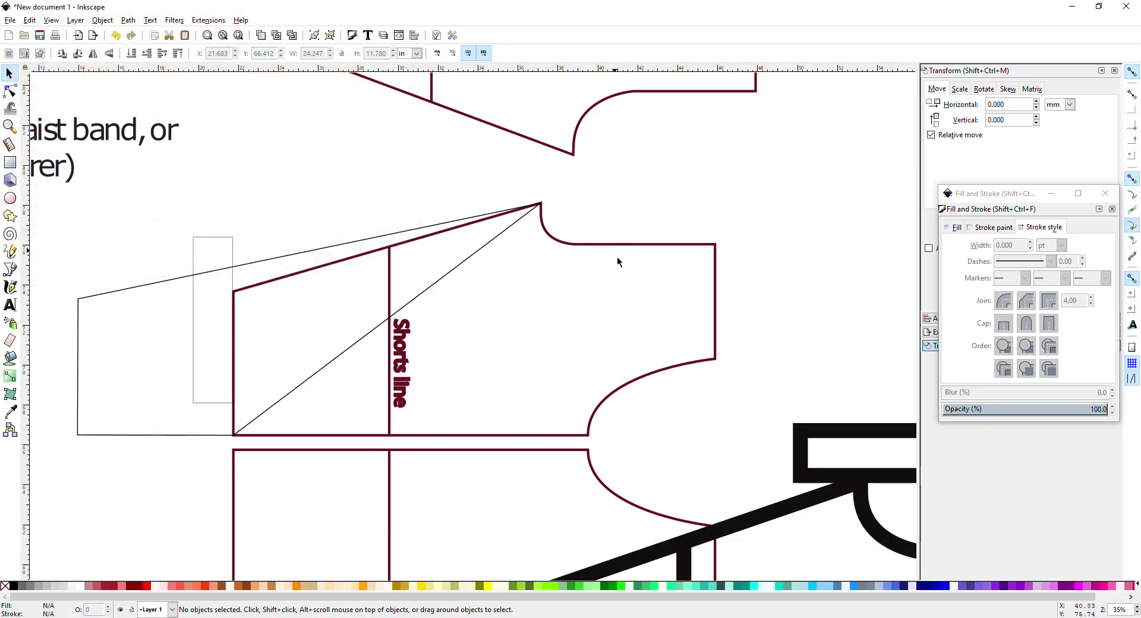
{"action": "scroll", "coordinate": [618, 258], "scroll_direction": "down", "scroll_amount": 1}
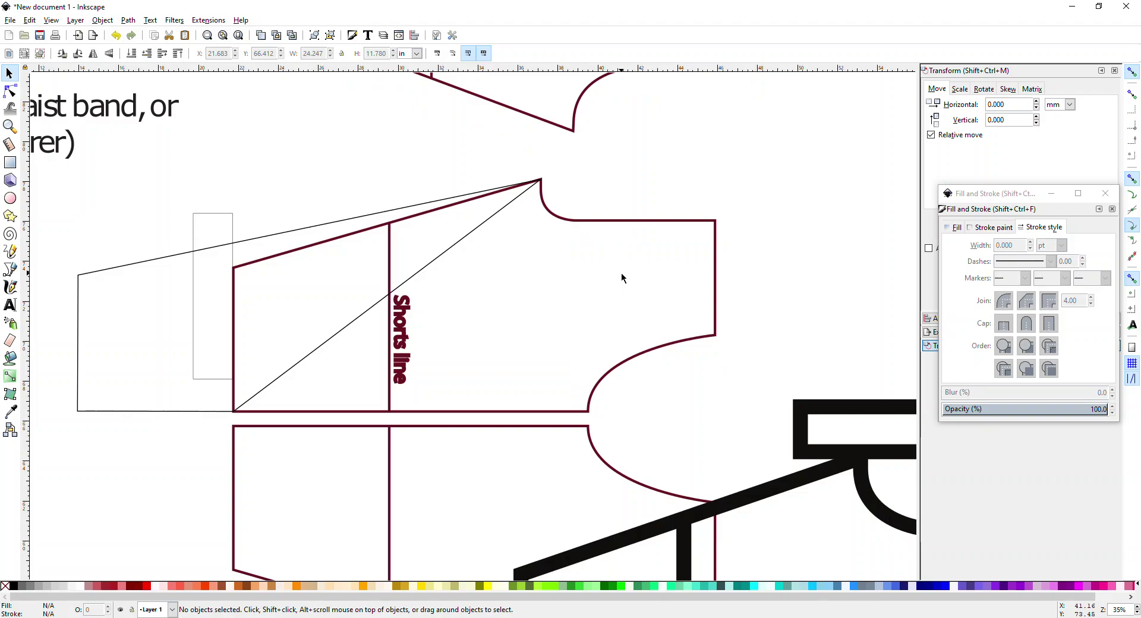